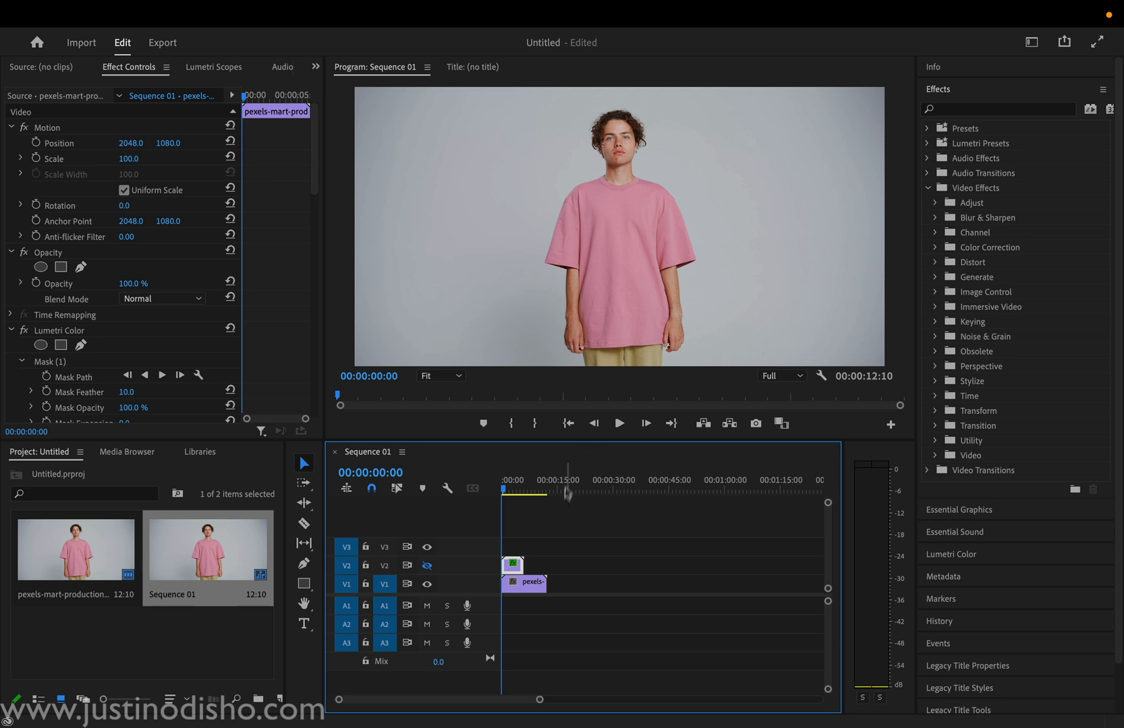
# Step: Select the clip on V1 and sample the pink shirt as the Lumetri Color HSL Secondary key color
pyautogui.click(516, 582)
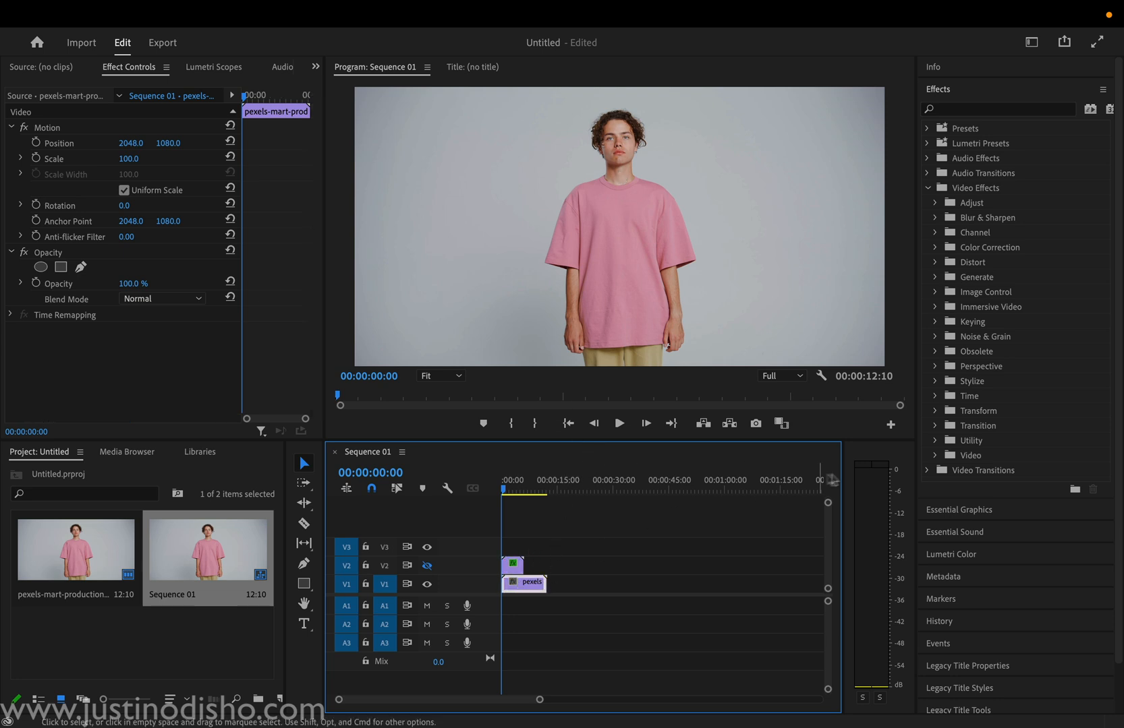
pyautogui.click(954, 554)
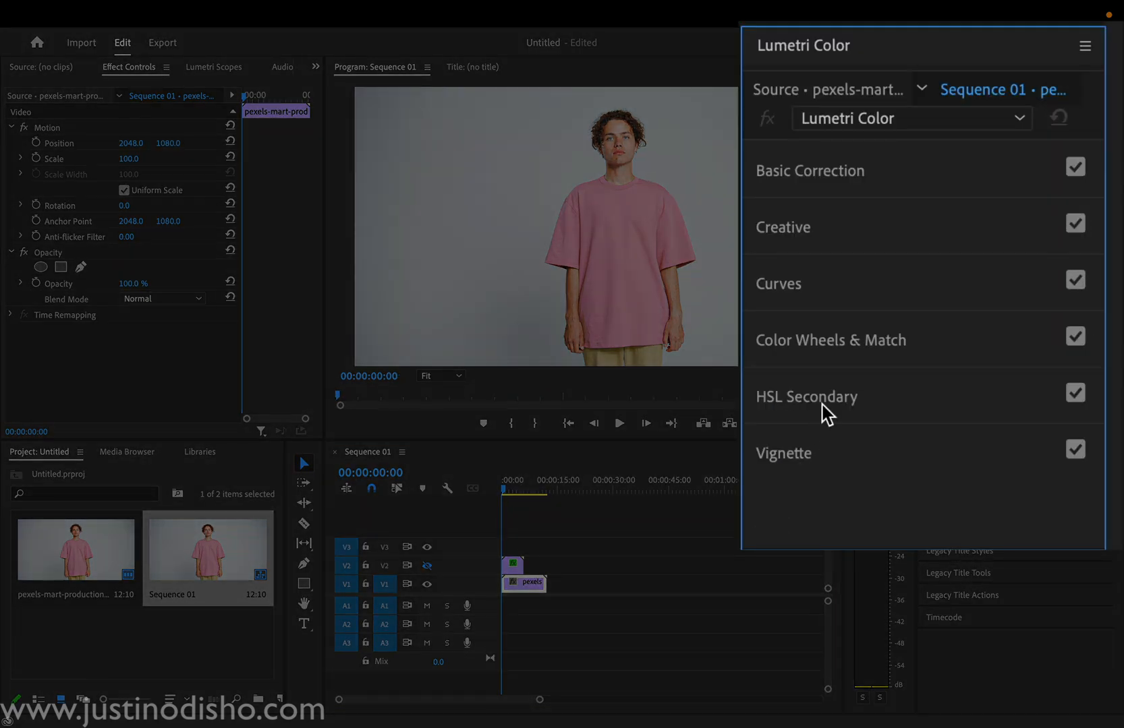
pyautogui.click(964, 347)
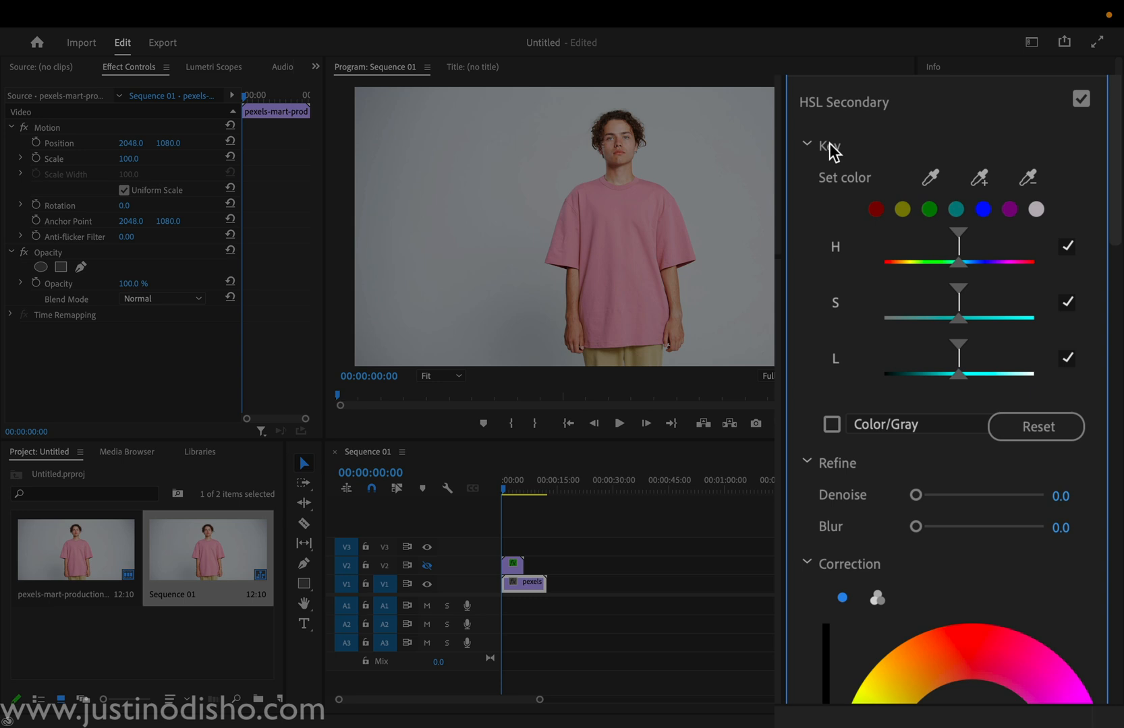
pyautogui.click(929, 179)
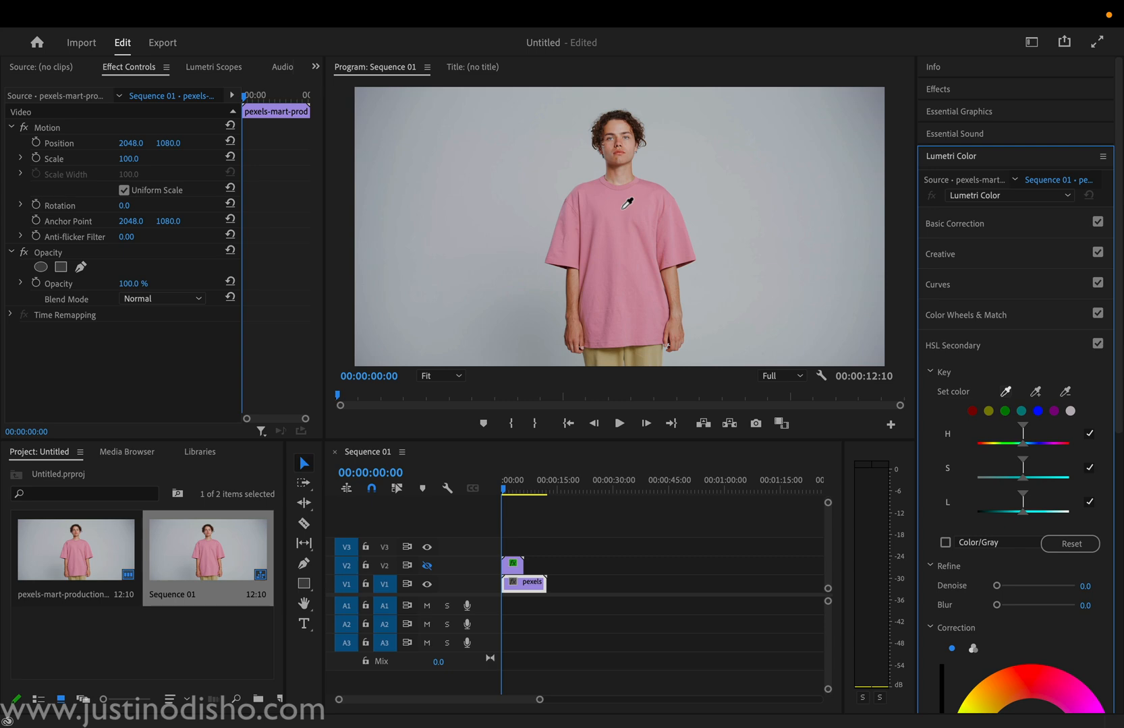
pyautogui.click(622, 208)
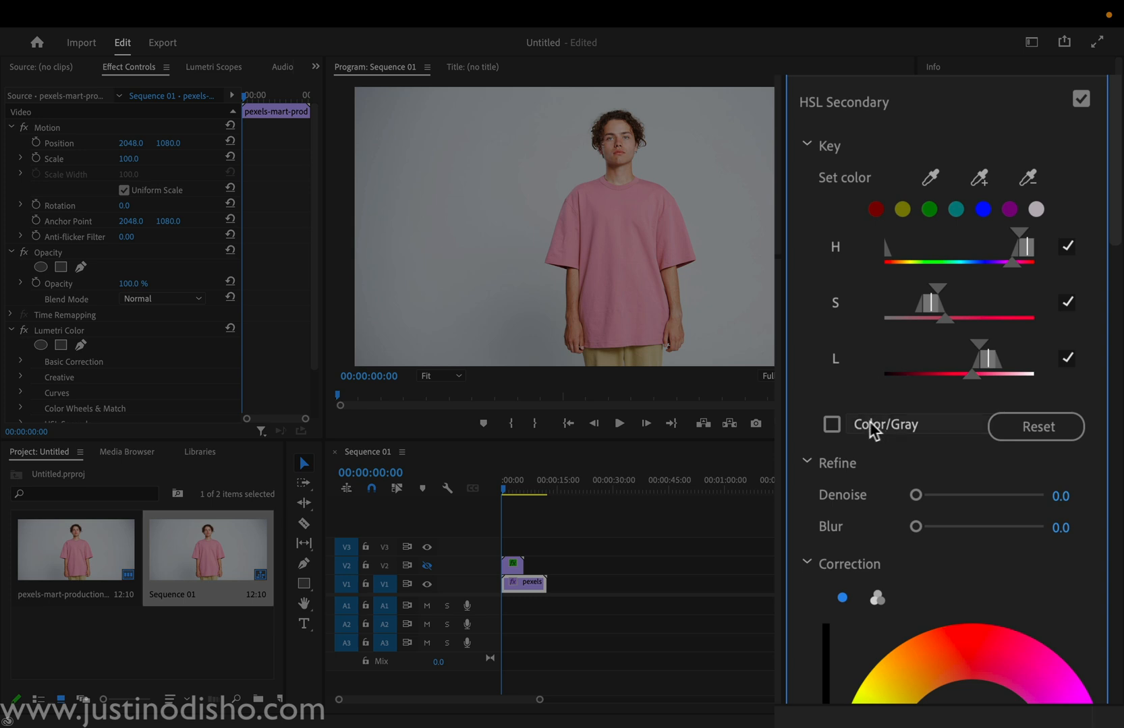
# Step: Preview the key as a White/Black matte and narrow the hue range to exclude the man's face and arms
pyautogui.click(833, 425)
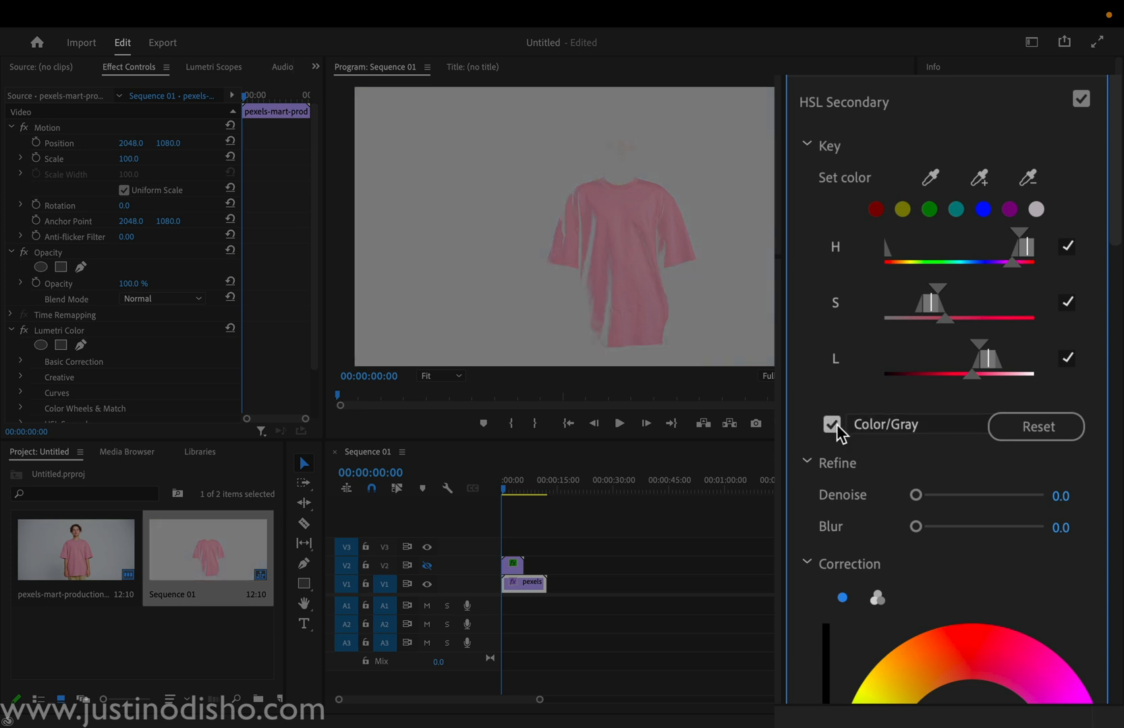
pyautogui.click(887, 423)
pyautogui.click(896, 502)
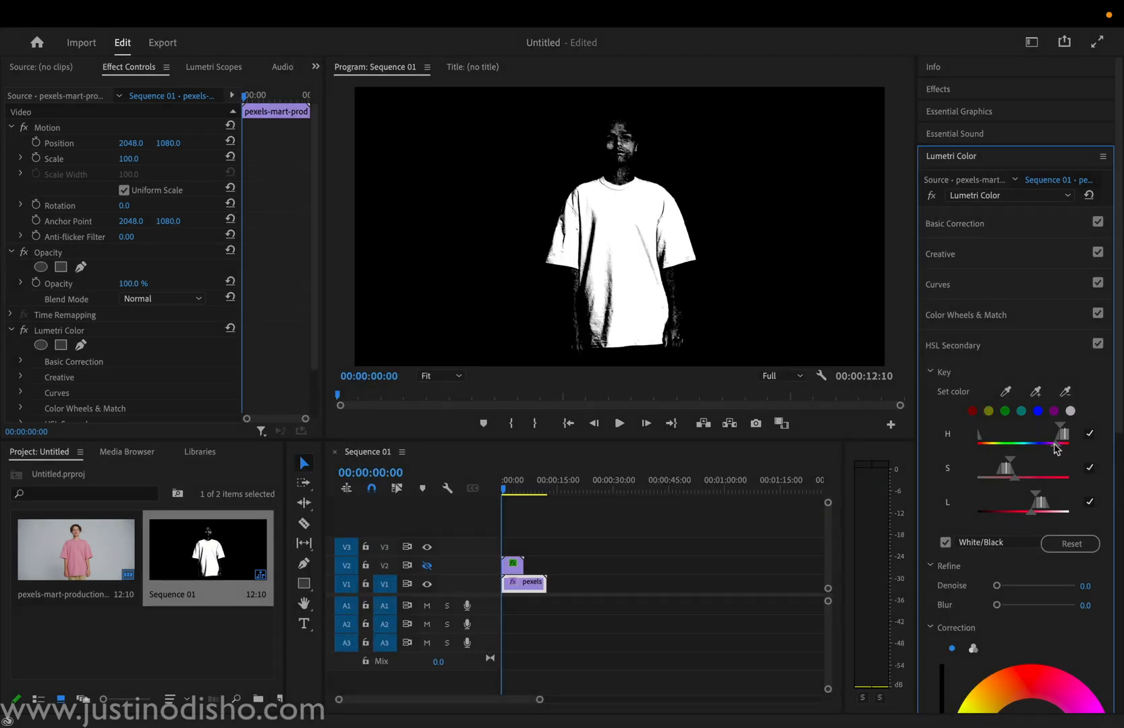
pyautogui.moveTo(1055, 445); pyautogui.dragTo(1065, 445)
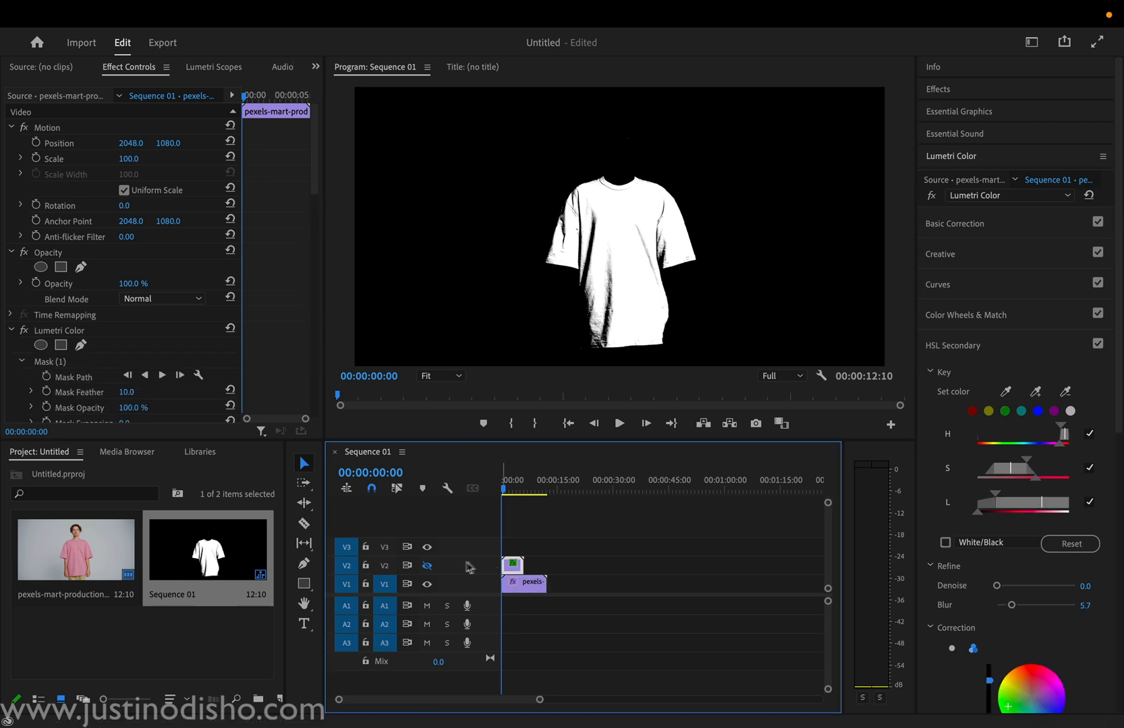
# Step: Move the V2 clip down the timeline to about 48 seconds, away from the V1 clip
pyautogui.moveTo(515, 566); pyautogui.dragTo(695, 567)
pyautogui.moveTo(507, 482); pyautogui.dragTo(486, 490)
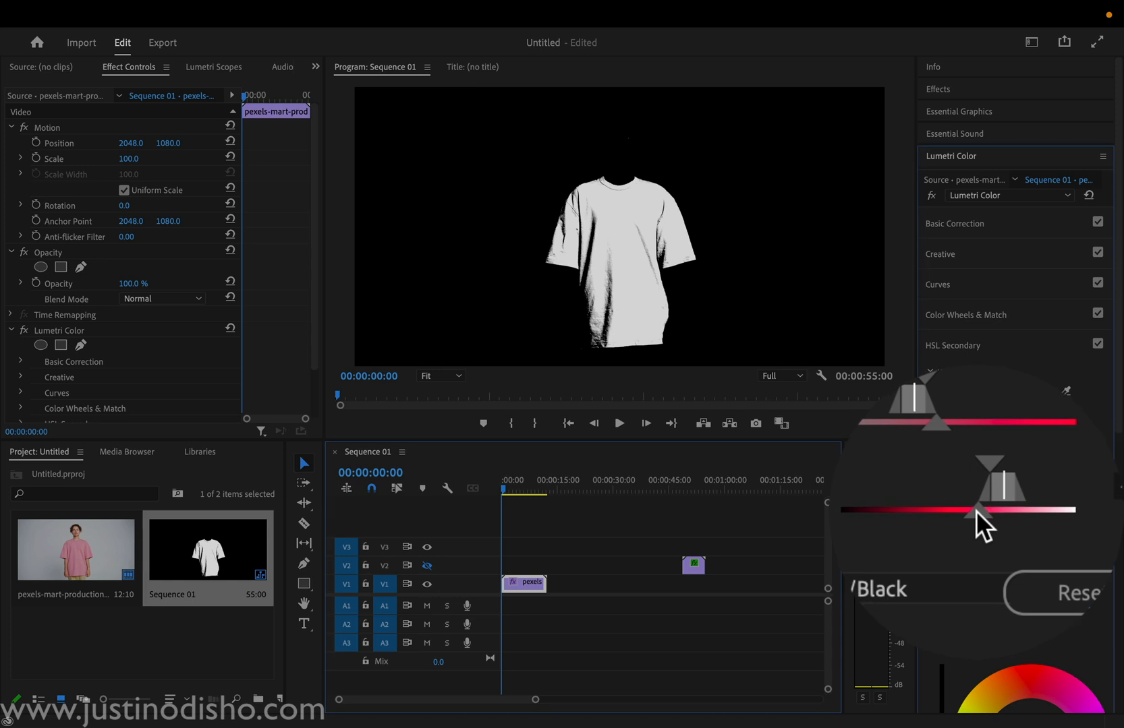
# Step: Extend the key's luminance range to the full span and widen the saturation range with a soft falloff to fill in the shirt
pyautogui.moveTo(1031, 512); pyautogui.dragTo(1019, 513)
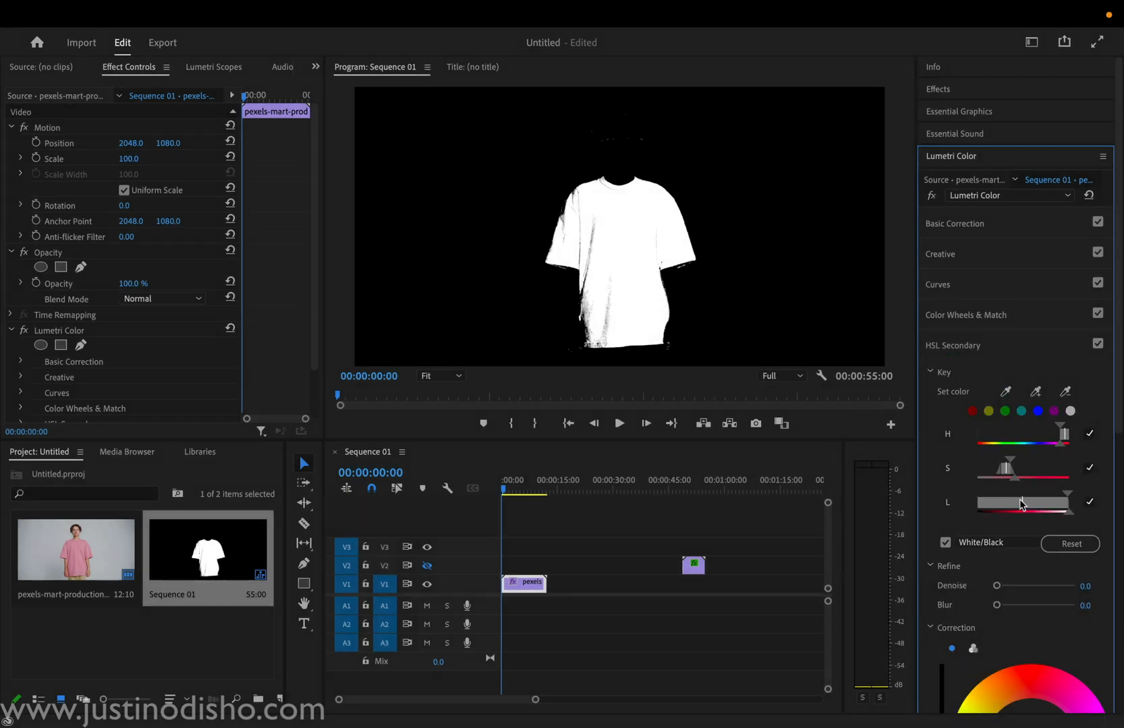
pyautogui.moveTo(1016, 478)
pyautogui.mouseDown()
pyautogui.moveTo(1030, 478)
pyautogui.moveTo(1015, 477)
pyautogui.mouseUp()
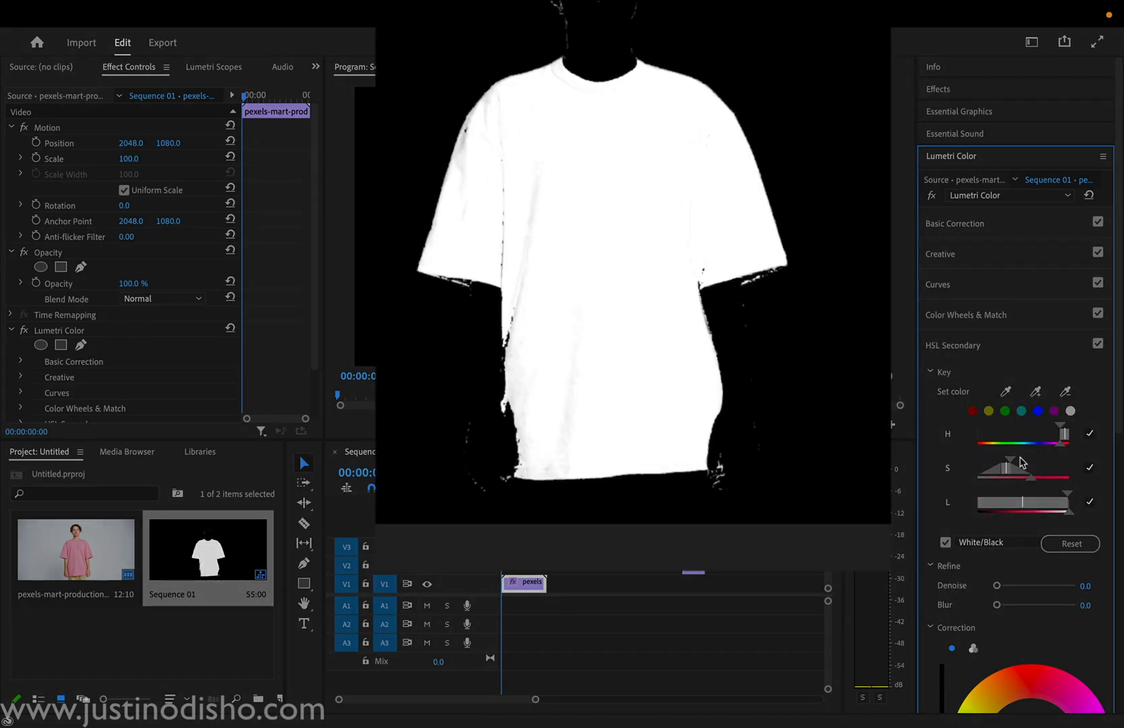
pyautogui.moveTo(1010, 460); pyautogui.dragTo(1031, 461)
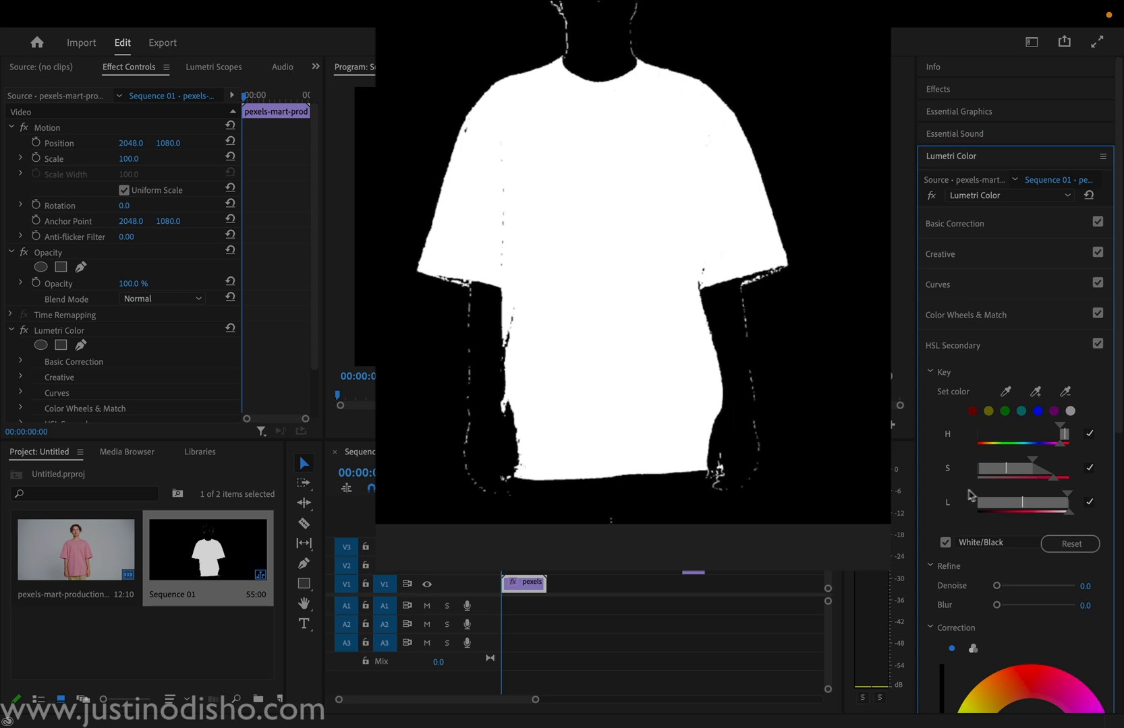
pyautogui.moveTo(1032, 461); pyautogui.dragTo(1008, 462)
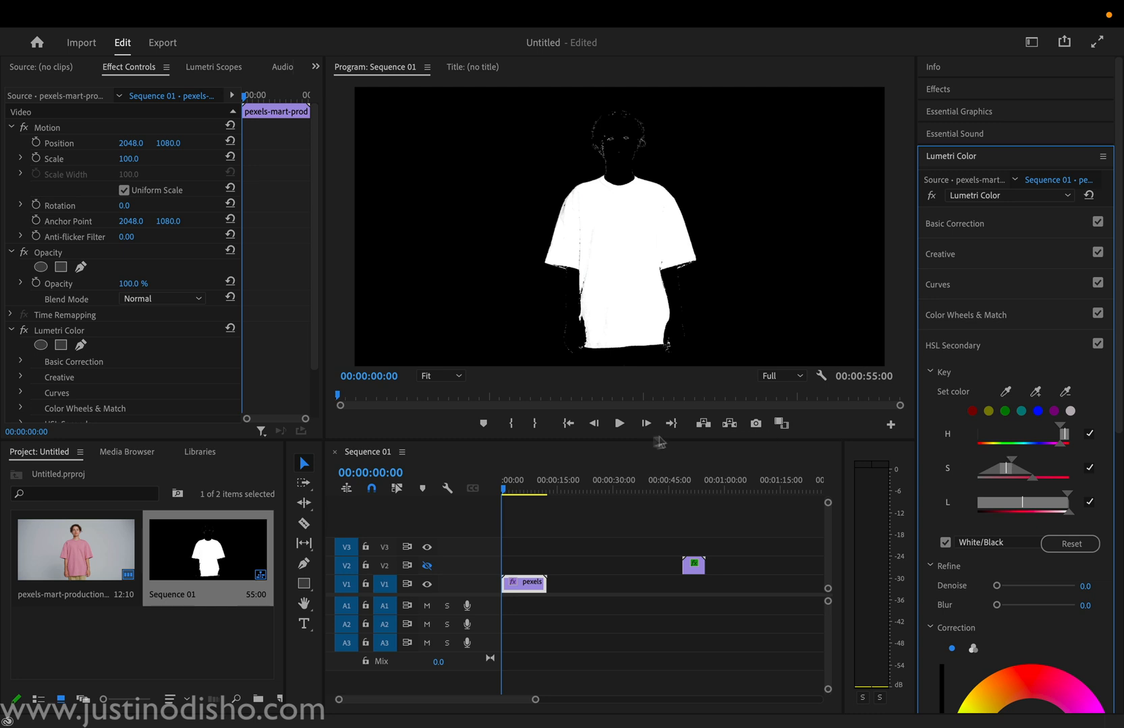
# Step: Scrub the start of the V1 clip and compare the footage with and without the White/Black matte
pyautogui.moveTo(506, 489)
pyautogui.mouseDown()
pyautogui.moveTo(533, 491)
pyautogui.moveTo(502, 492)
pyautogui.mouseUp()
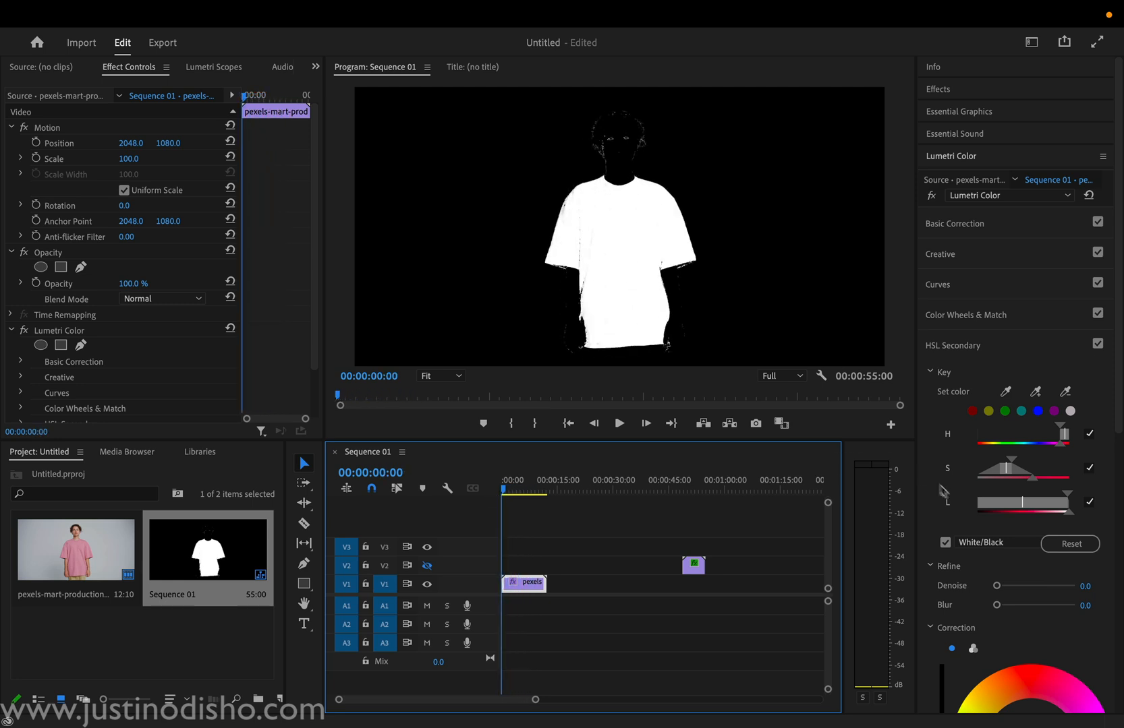
pyautogui.click(945, 543)
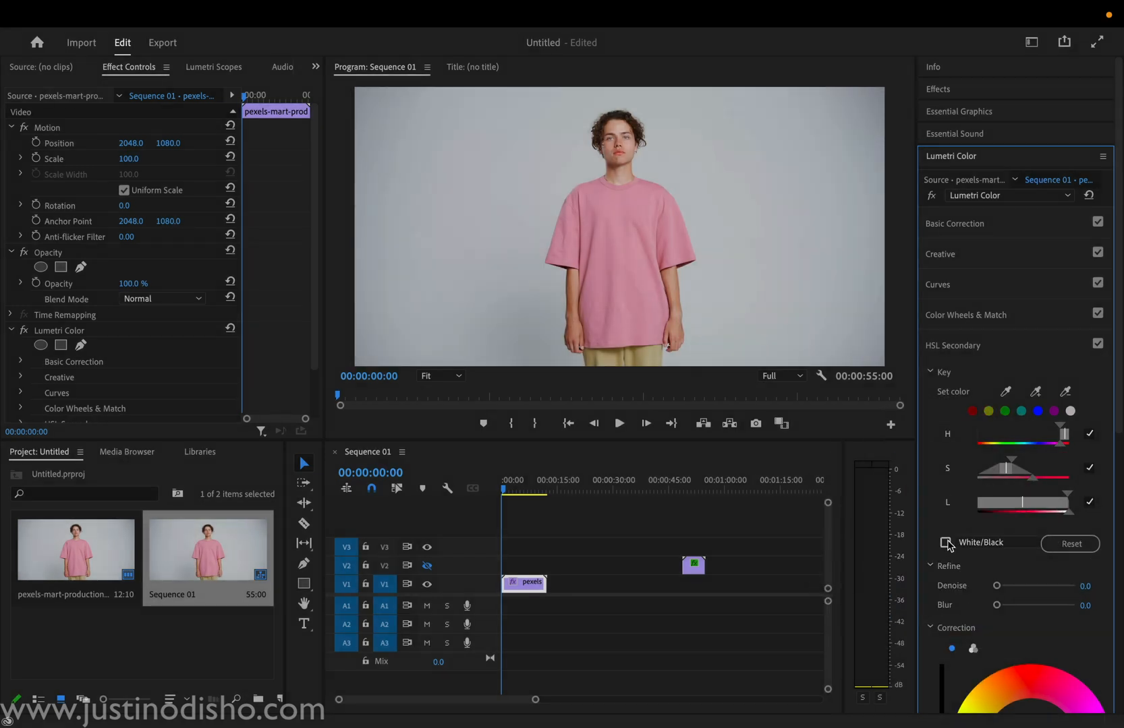
pyautogui.click(946, 543)
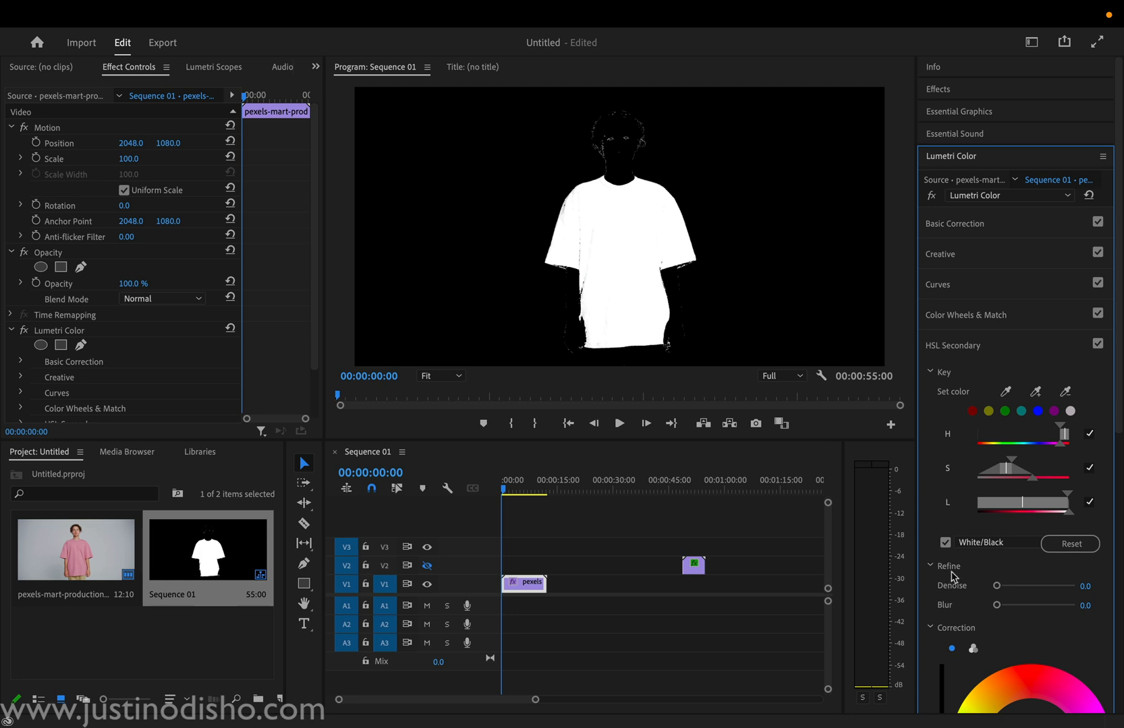
# Step: Refine the key with Denoise 26.4 and Blur 2.3, and turn off the White/Black matte preview
pyautogui.scroll(-1, 954, 577)
pyautogui.moveTo(996, 520); pyautogui.dragTo(1001, 520)
pyautogui.moveTo(807, 519); pyautogui.dragTo(849, 519)
pyautogui.moveTo(796, 569); pyautogui.dragTo(703, 585)
pyautogui.moveTo(783, 584); pyautogui.dragTo(806, 580)
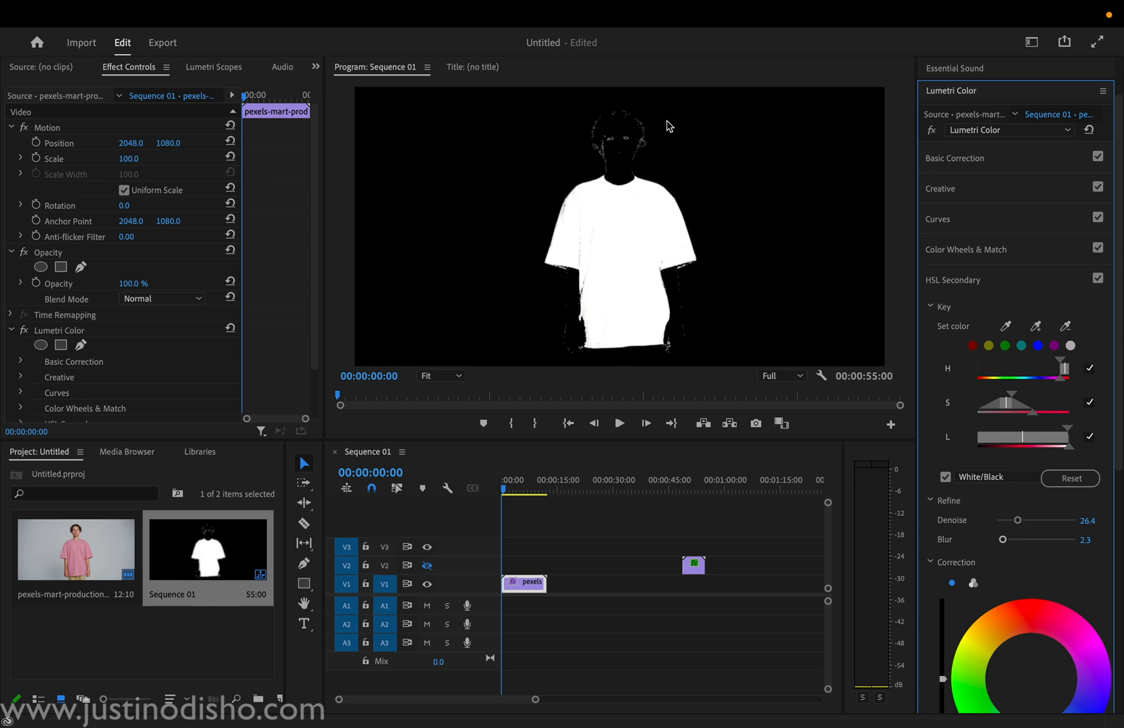
pyautogui.click(945, 477)
# Step: Switch the HSL Secondary correction to three-way color wheels and shift shadows, midtones and highlights toward blue
pyautogui.scroll(-2, 947, 480)
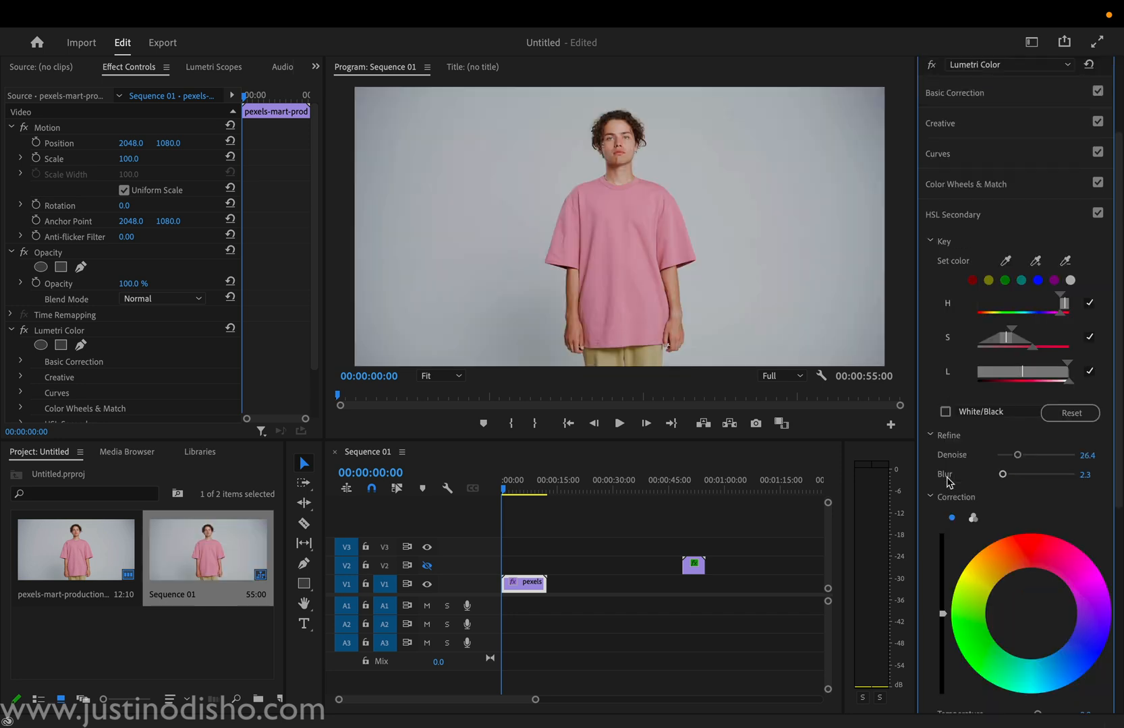
pyautogui.scroll(-4, 959, 532)
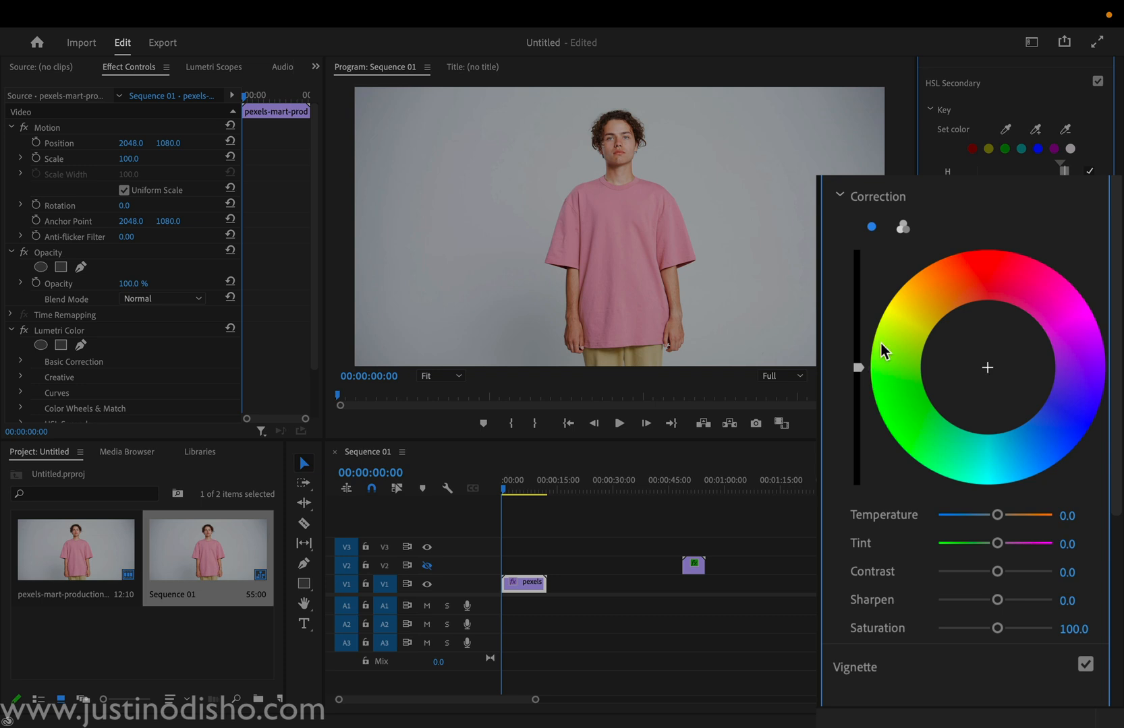
pyautogui.click(898, 227)
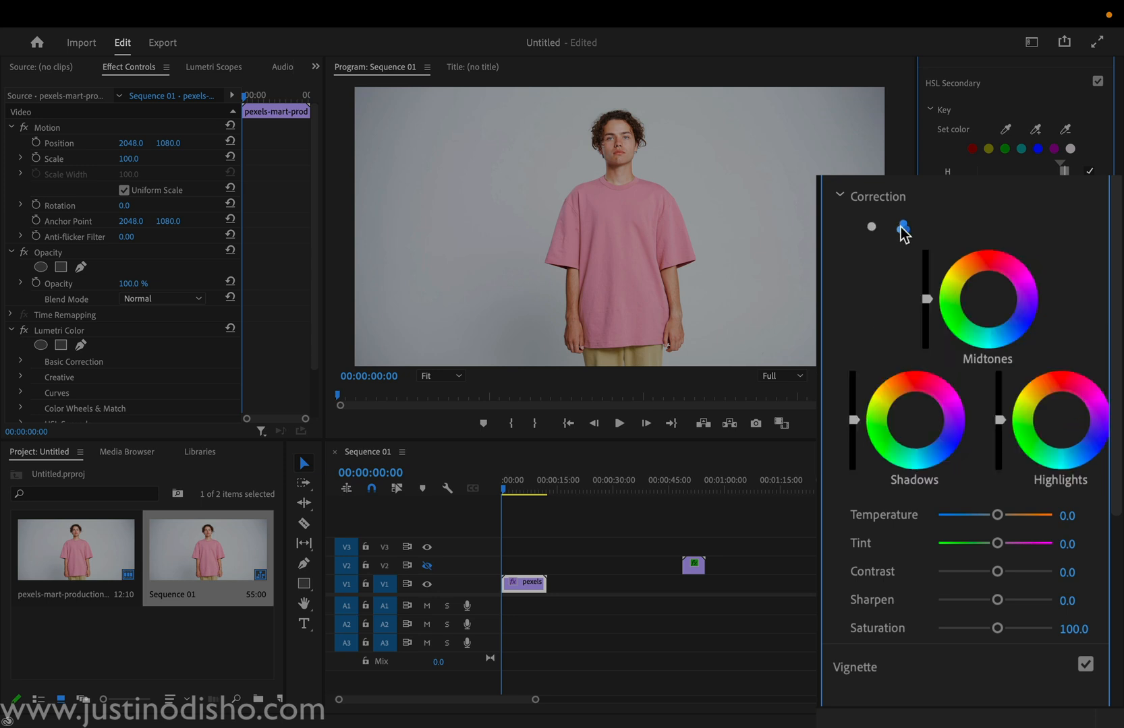
pyautogui.click(934, 451)
pyautogui.click(1003, 327)
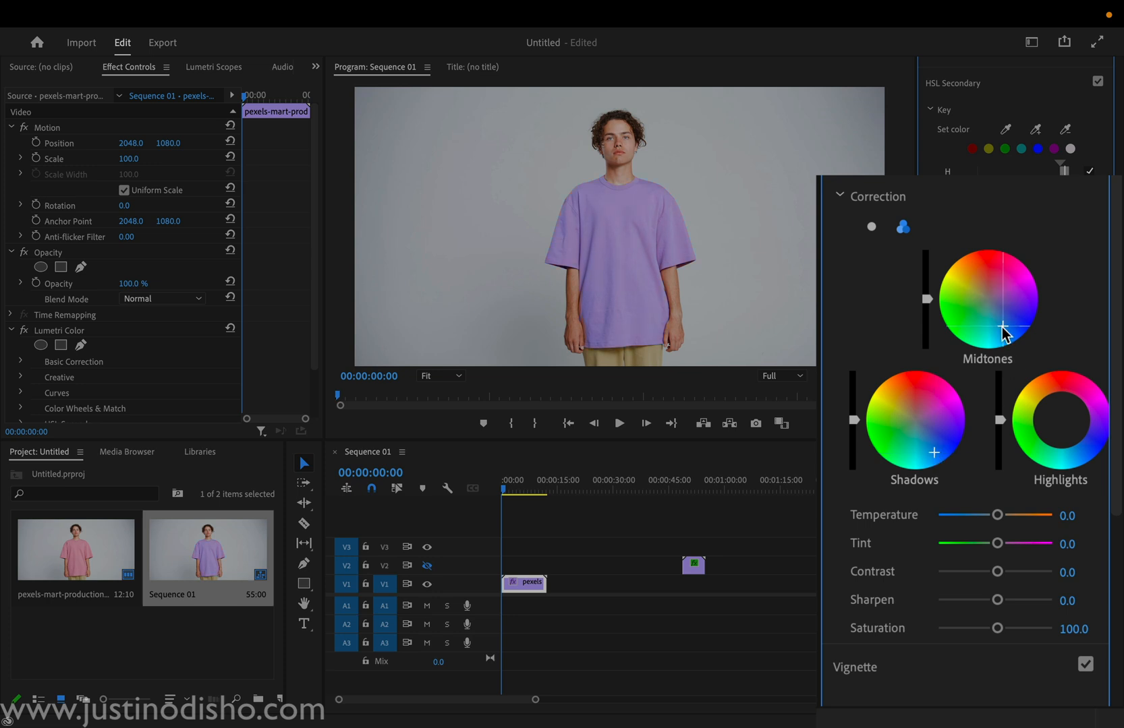
pyautogui.moveTo(1086, 449); pyautogui.dragTo(1065, 452)
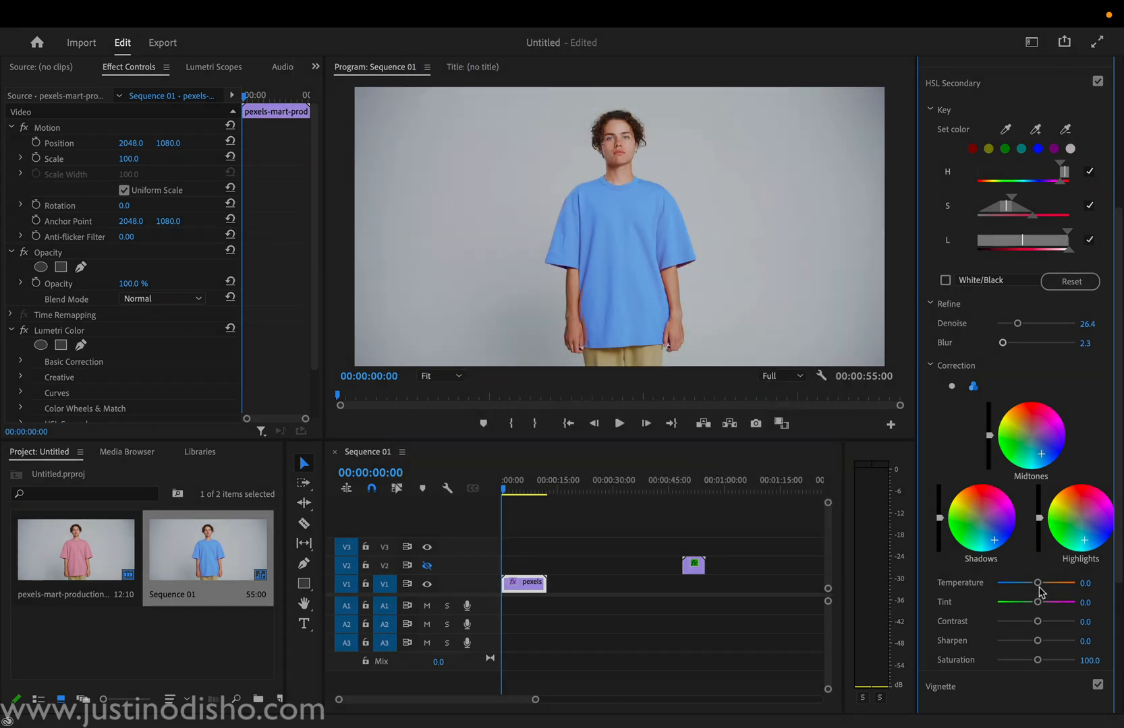
# Step: Set the shirt correction's Temperature to -13.2, Tint to -22.6, Contrast to 66.0 and Saturation to 94.3
pyautogui.moveTo(1039, 584)
pyautogui.mouseDown()
pyautogui.moveTo(1004, 584)
pyautogui.moveTo(1030, 584)
pyautogui.mouseUp()
pyautogui.moveTo(997, 543); pyautogui.dragTo(1033, 572)
pyautogui.moveTo(997, 629)
pyautogui.mouseDown()
pyautogui.moveTo(1016, 633)
pyautogui.moveTo(984, 630)
pyautogui.moveTo(995, 629)
pyautogui.mouseUp()
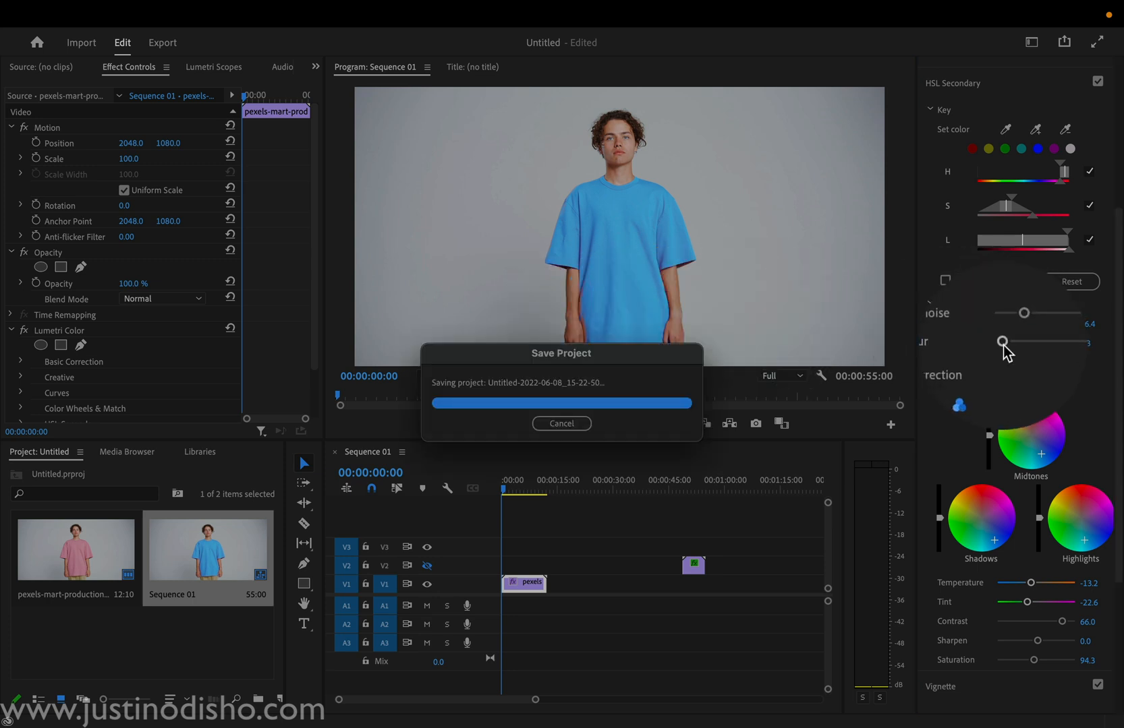
# Step: Raise the key's Blur to 4.5, tighten its saturation range slightly, and scrub the clip to check the shirt
pyautogui.moveTo(1003, 343); pyautogui.dragTo(1008, 342)
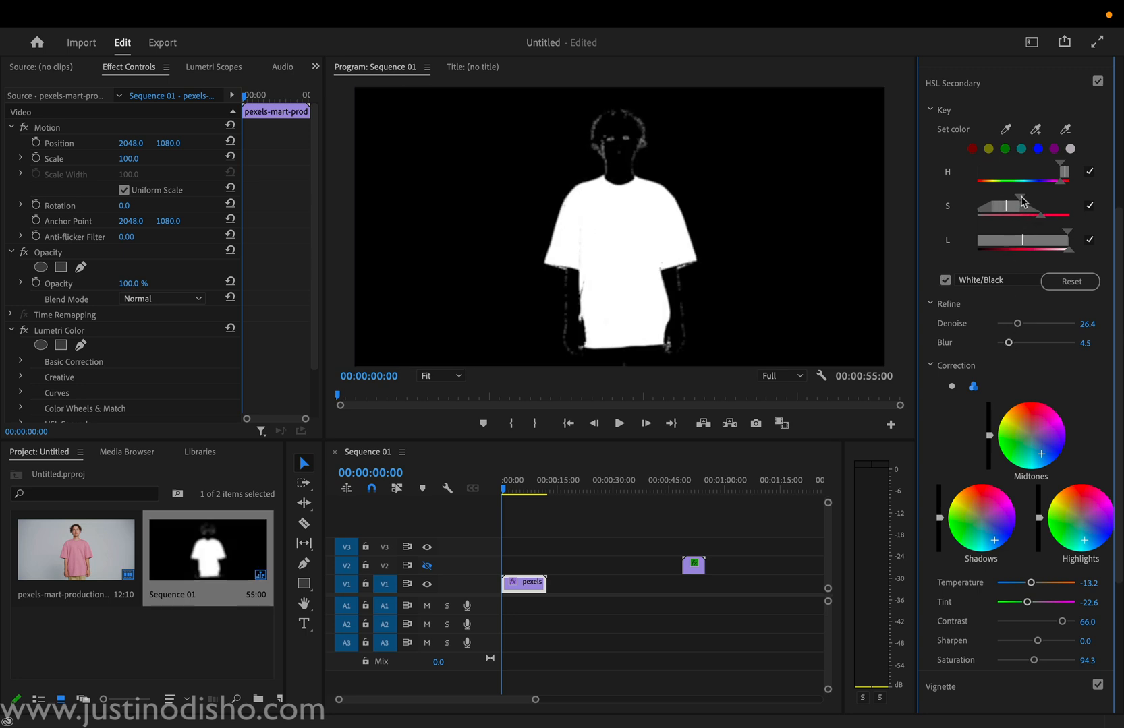
pyautogui.moveTo(1026, 200); pyautogui.dragTo(1009, 204)
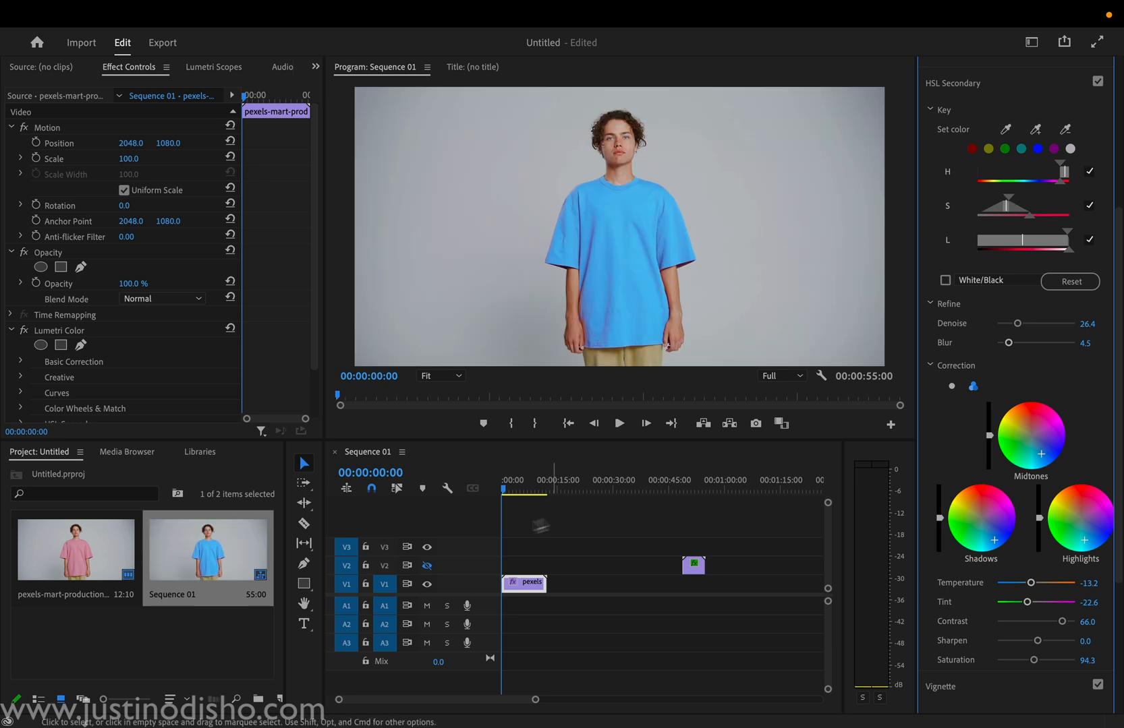
pyautogui.moveTo(509, 493)
pyautogui.mouseDown()
pyautogui.moveTo(530, 491)
pyautogui.moveTo(502, 492)
pyautogui.mouseUp()
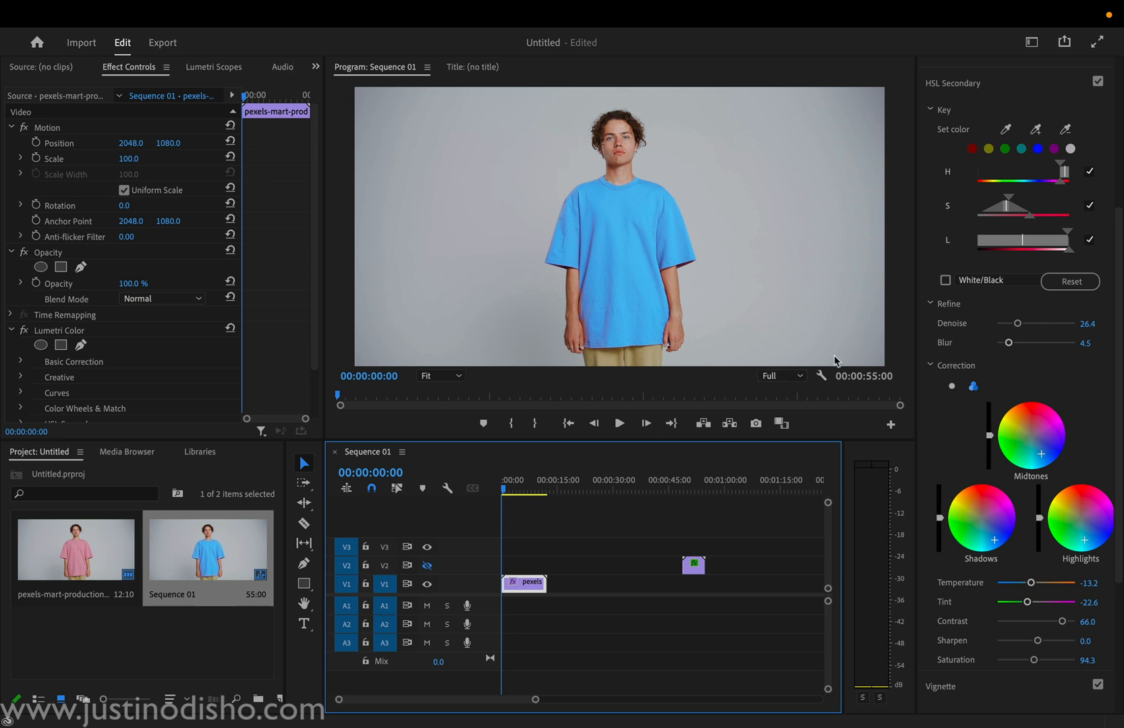
pyautogui.moveTo(514, 491)
pyautogui.mouseDown()
pyautogui.moveTo(528, 493)
pyautogui.moveTo(502, 487)
pyautogui.mouseUp()
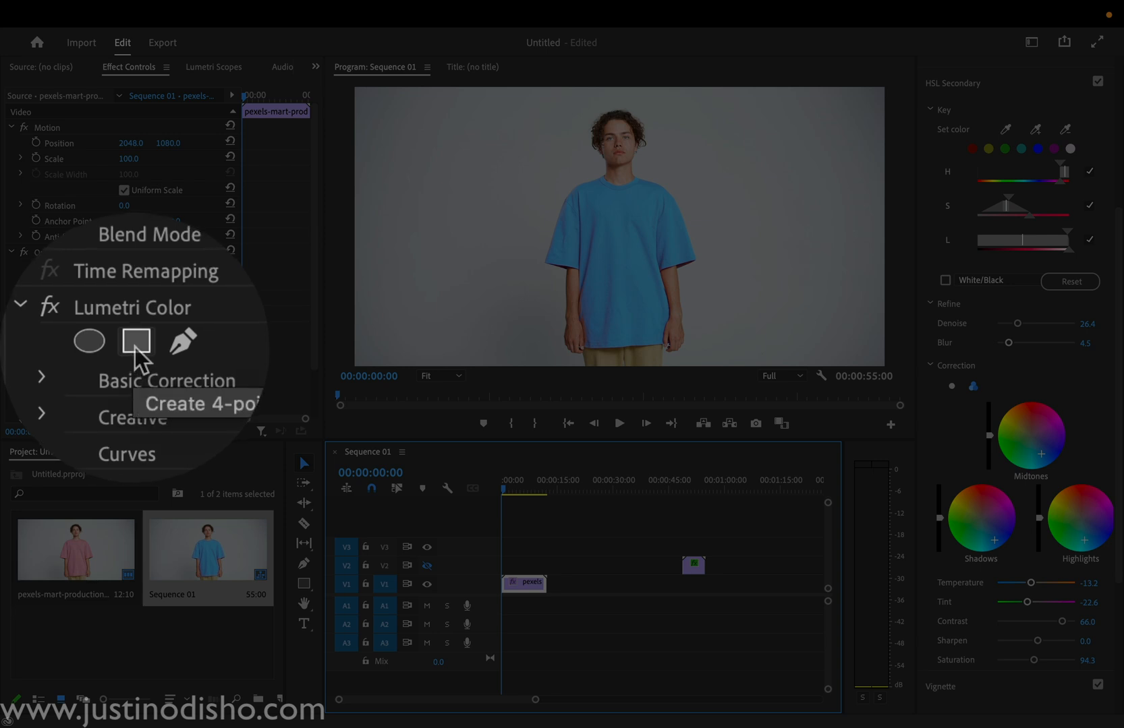
# Step: Add a 4-point polygon mask to Lumetri Color and reshape it to enclose the whole shirt, from the neck to below the hem
pyautogui.click(61, 345)
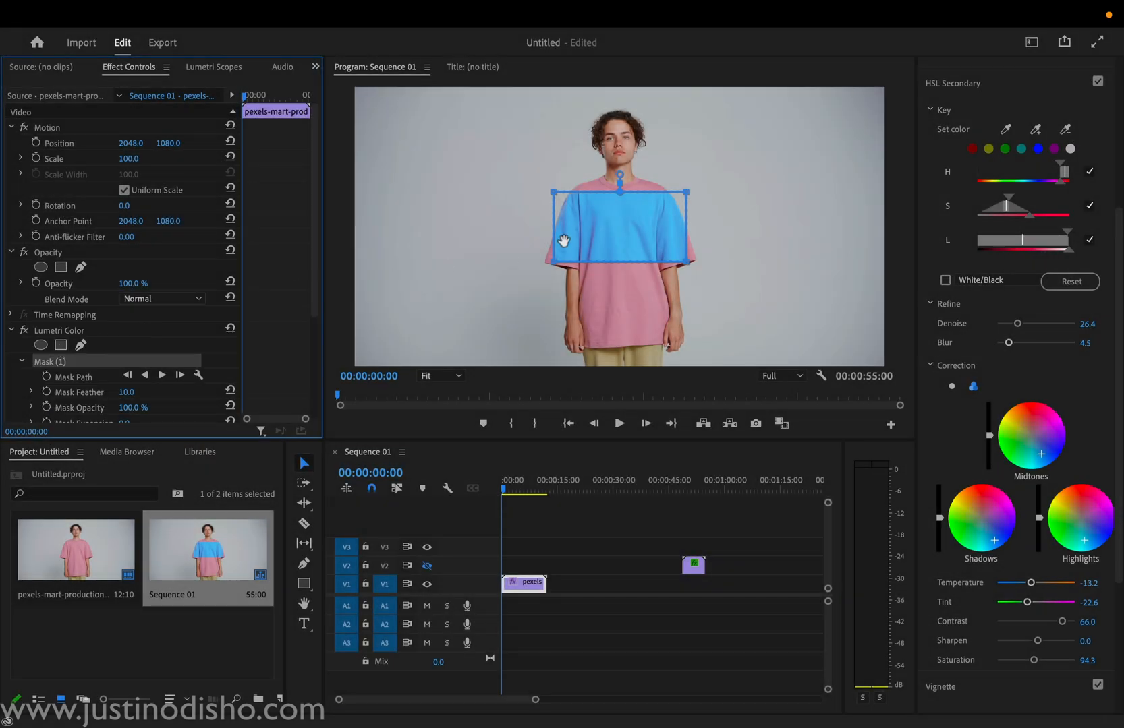
pyautogui.moveTo(615, 215); pyautogui.dragTo(575, 194)
pyautogui.moveTo(647, 177); pyautogui.dragTo(724, 173)
pyautogui.moveTo(646, 240); pyautogui.dragTo(701, 359)
pyautogui.moveTo(515, 242); pyautogui.dragTo(548, 356)
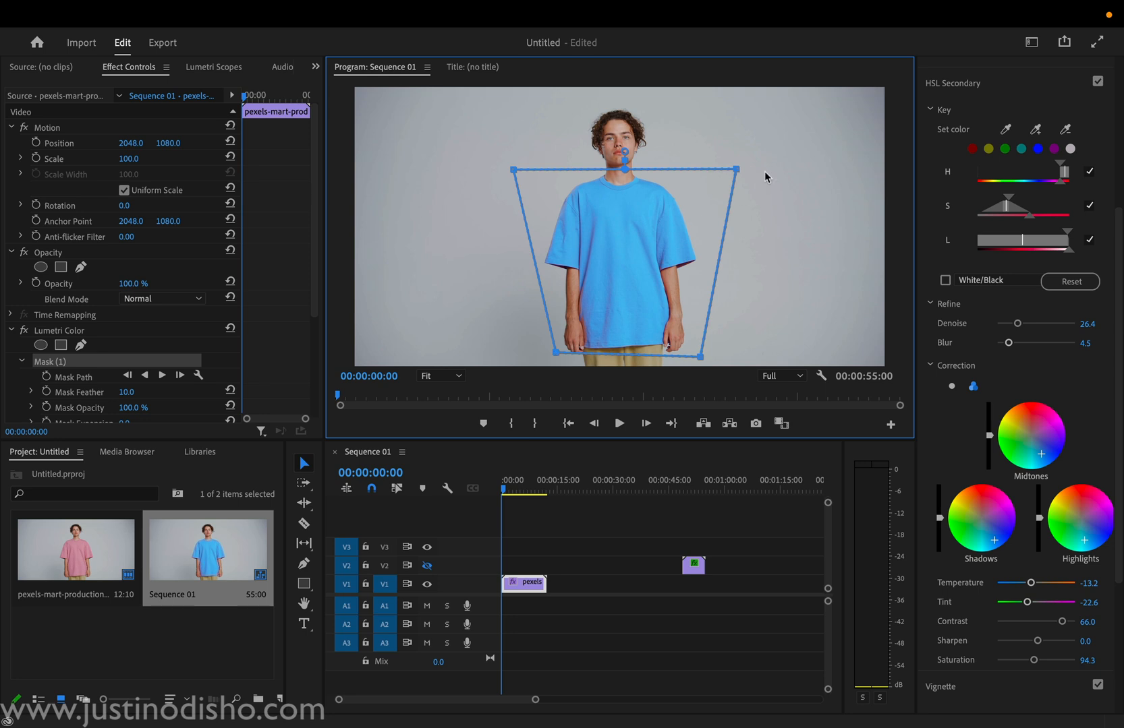
pyautogui.moveTo(737, 171); pyautogui.dragTo(711, 173)
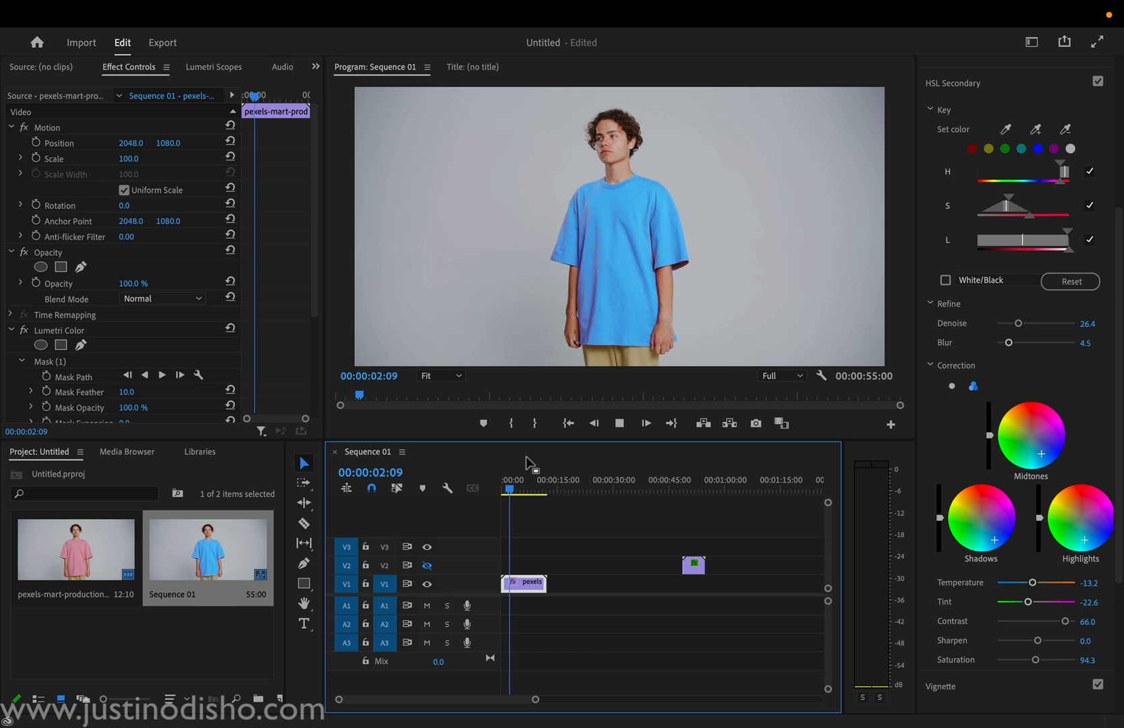
# Step: Turn on track V2's output, play its clip at about 48 seconds, and return to the start of the sequence
pyautogui.press('space')
pyautogui.click(682, 481)
pyautogui.click(427, 565)
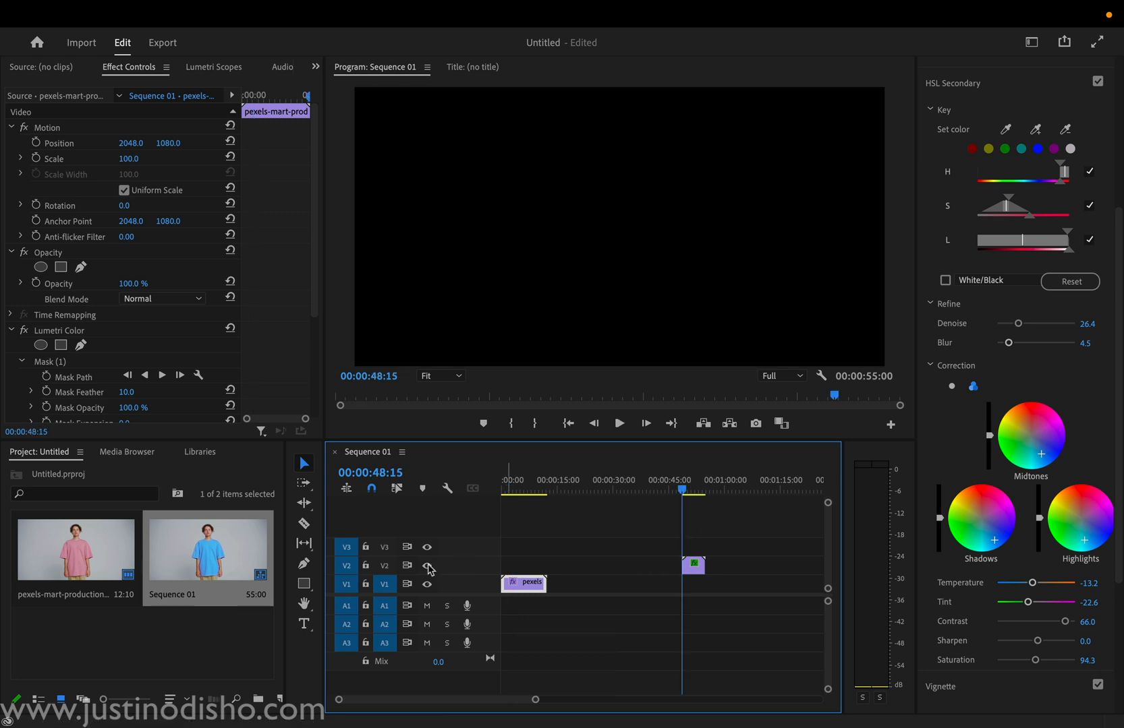
pyautogui.press('space')
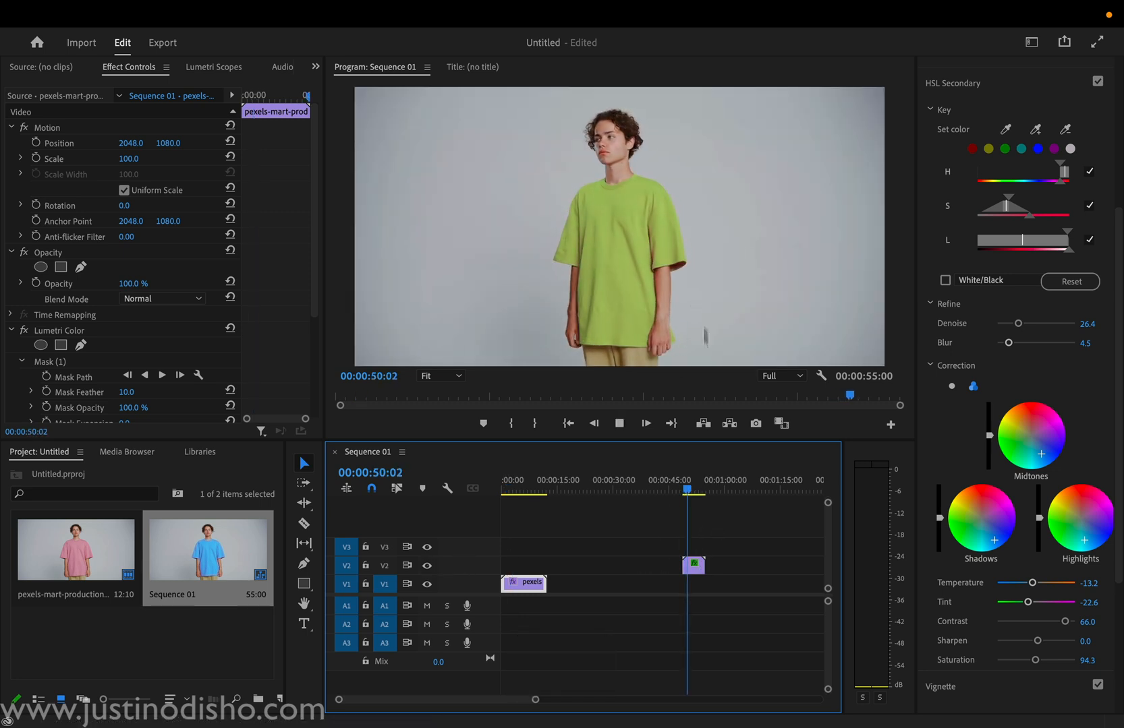
pyautogui.press('space')
pyautogui.press('Home')
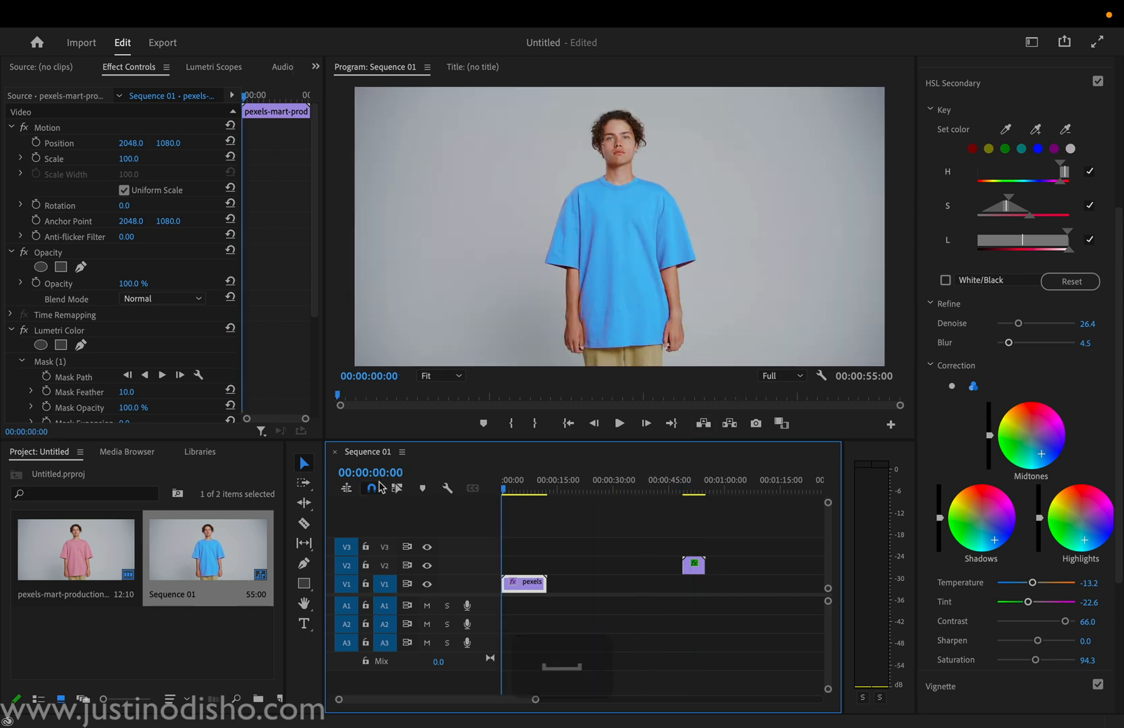
# Step: Expand the HSL Secondary settings of Lumetri Color in the clip's effect controls to examine the key parameters
pyautogui.scroll(-5, 187, 352)
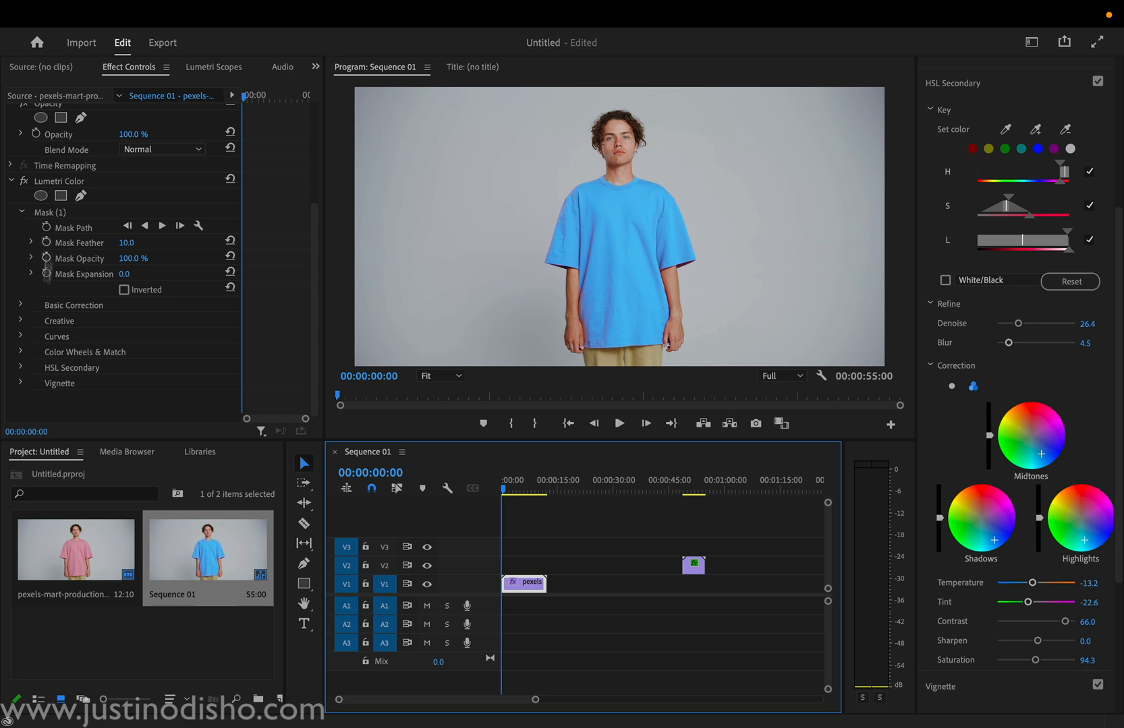
pyautogui.click(21, 368)
pyautogui.scroll(-4, 77, 317)
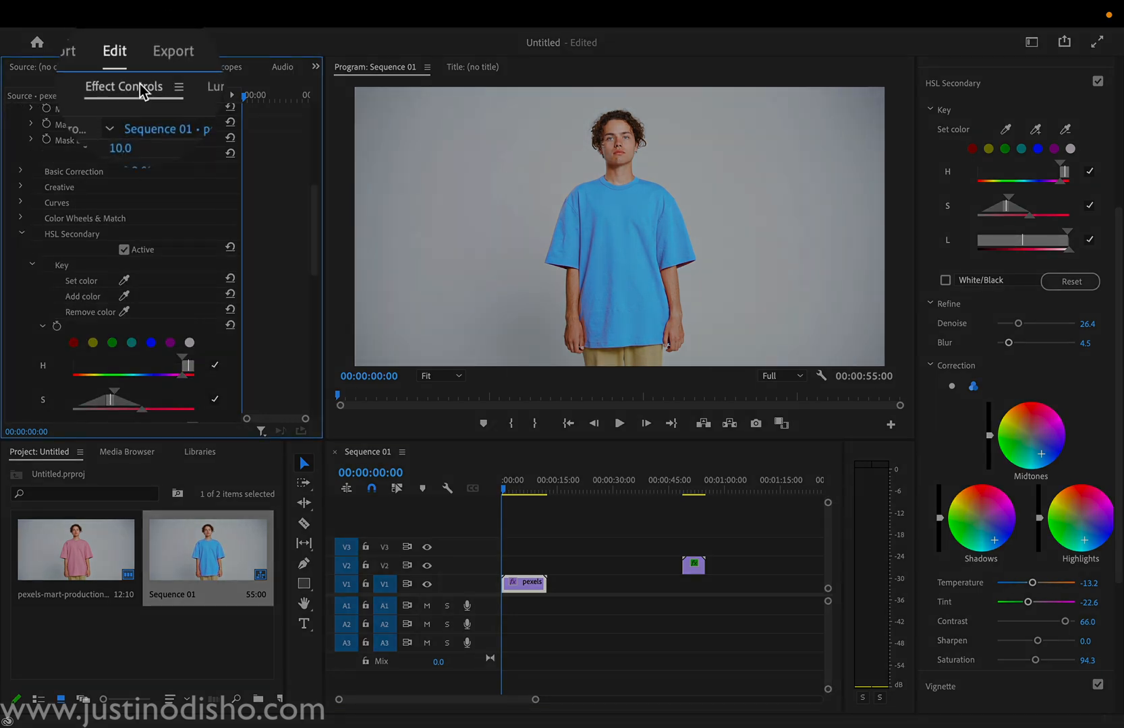
# Step: Keyframe the HSL Secondary color wheels from the clip's start, shifting midtones, shadows and highlights to pink at 00:00:02:21
pyautogui.scroll(-3, 87, 265)
pyautogui.scroll(-7, 86, 264)
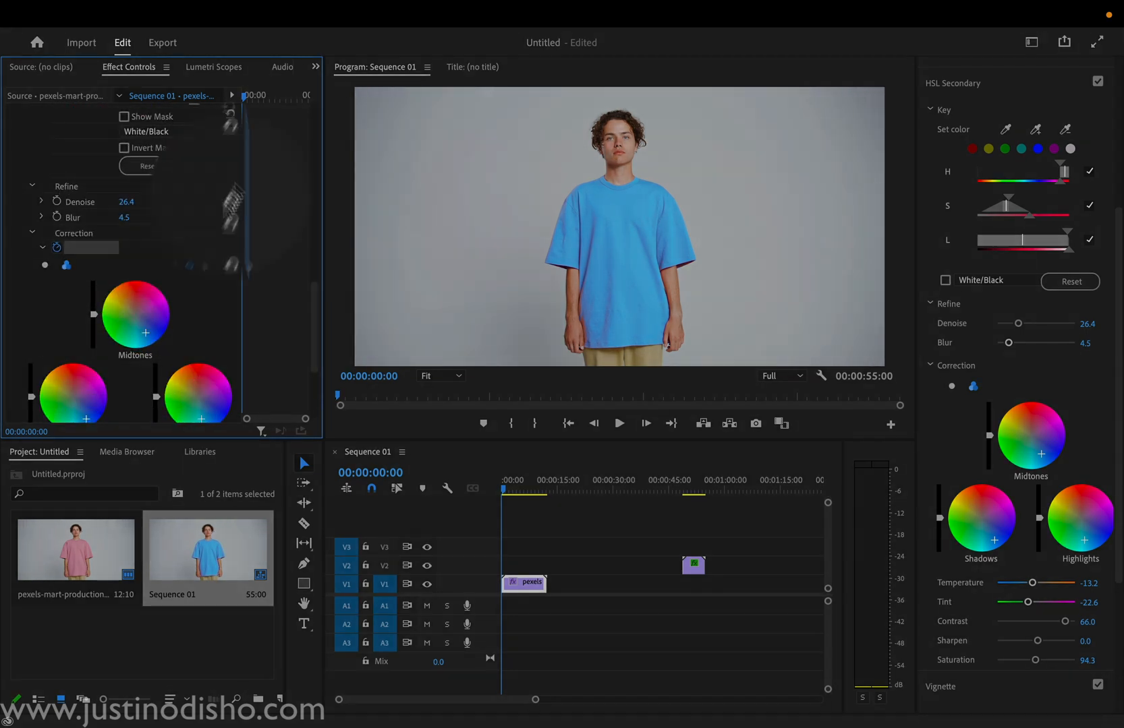
pyautogui.moveTo(249, 96); pyautogui.dragTo(251, 117)
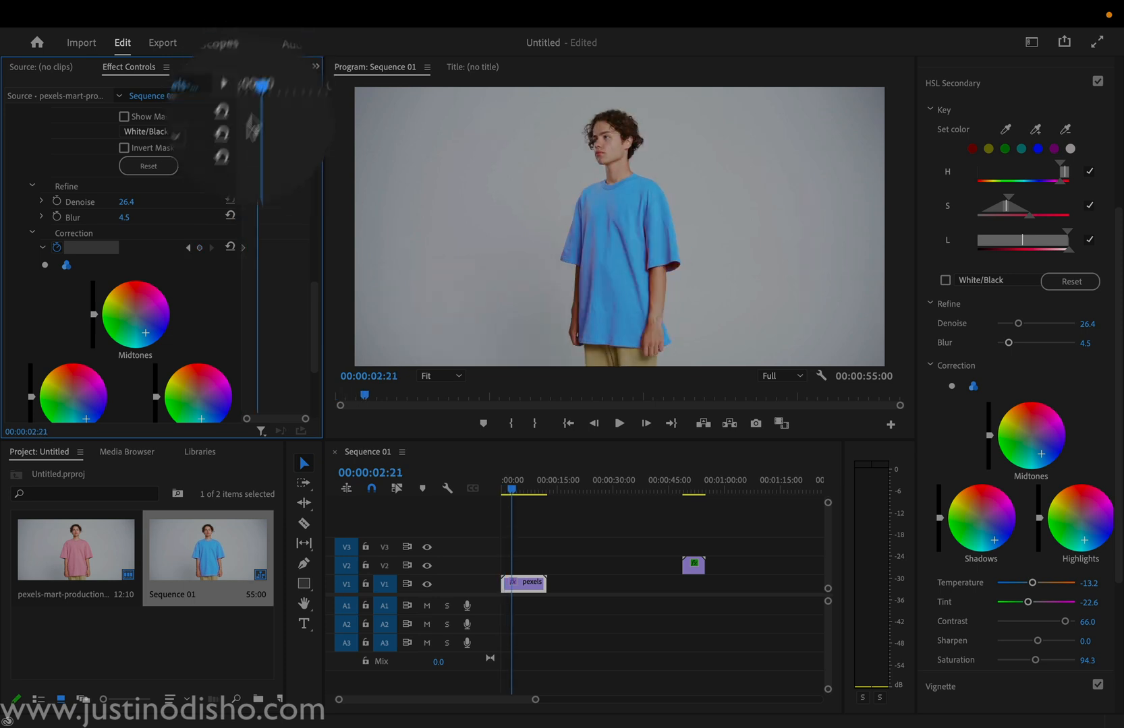
pyautogui.click(146, 295)
pyautogui.click(85, 366)
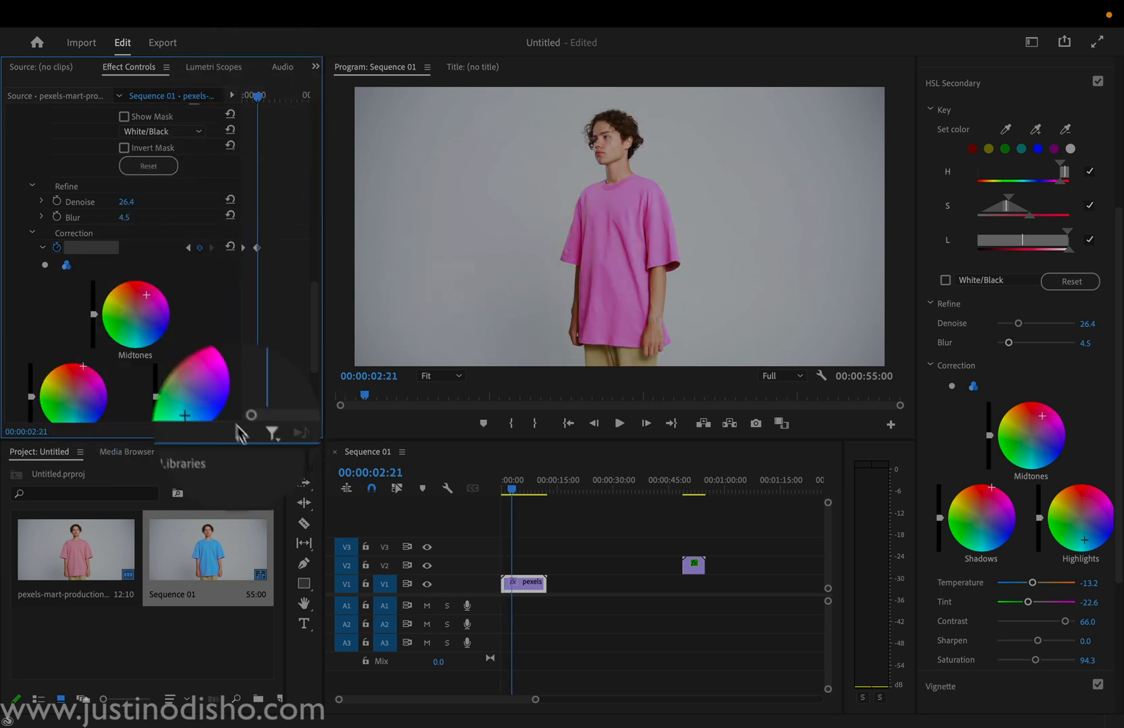
pyautogui.click(207, 380)
# Step: Keyframe all three color wheels to yellow at 00:00:05:20 and slightly adjust the brightness of the highlights
pyautogui.moveTo(246, 101); pyautogui.dragTo(273, 97)
pyautogui.click(117, 298)
pyautogui.click(54, 391)
pyautogui.click(172, 386)
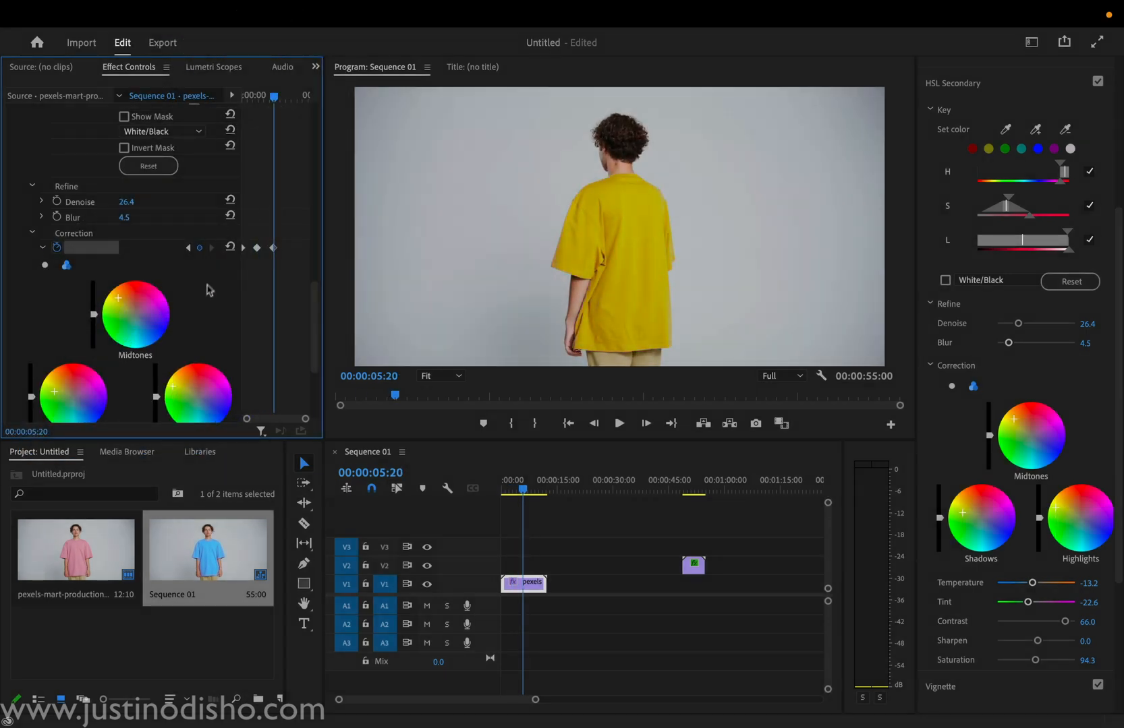
pyautogui.scroll(-2, 212, 273)
pyautogui.moveTo(155, 329)
pyautogui.mouseDown()
pyautogui.moveTo(156, 365)
pyautogui.moveTo(156, 337)
pyautogui.mouseUp()
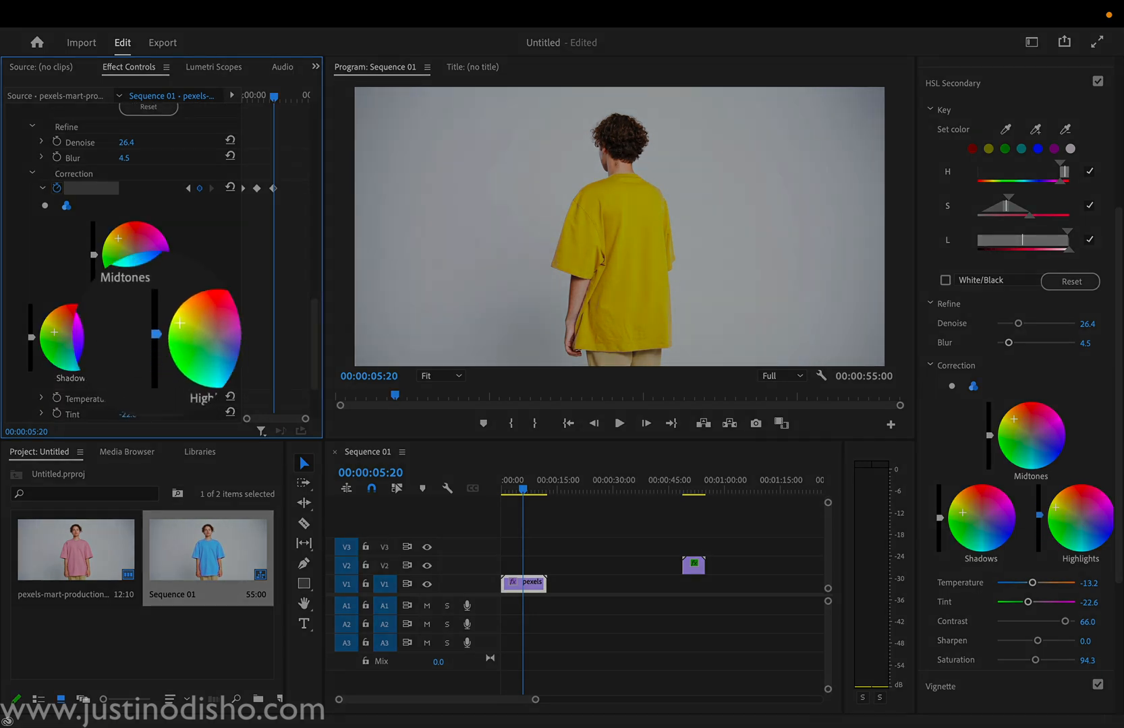
# Step: Keyframe the midtones, shadows and highlights wheels to green at 00:00:11:05, and scrub back to the sequence's start to review the changing shirt color
pyautogui.moveTo(277, 89); pyautogui.dragTo(304, 87)
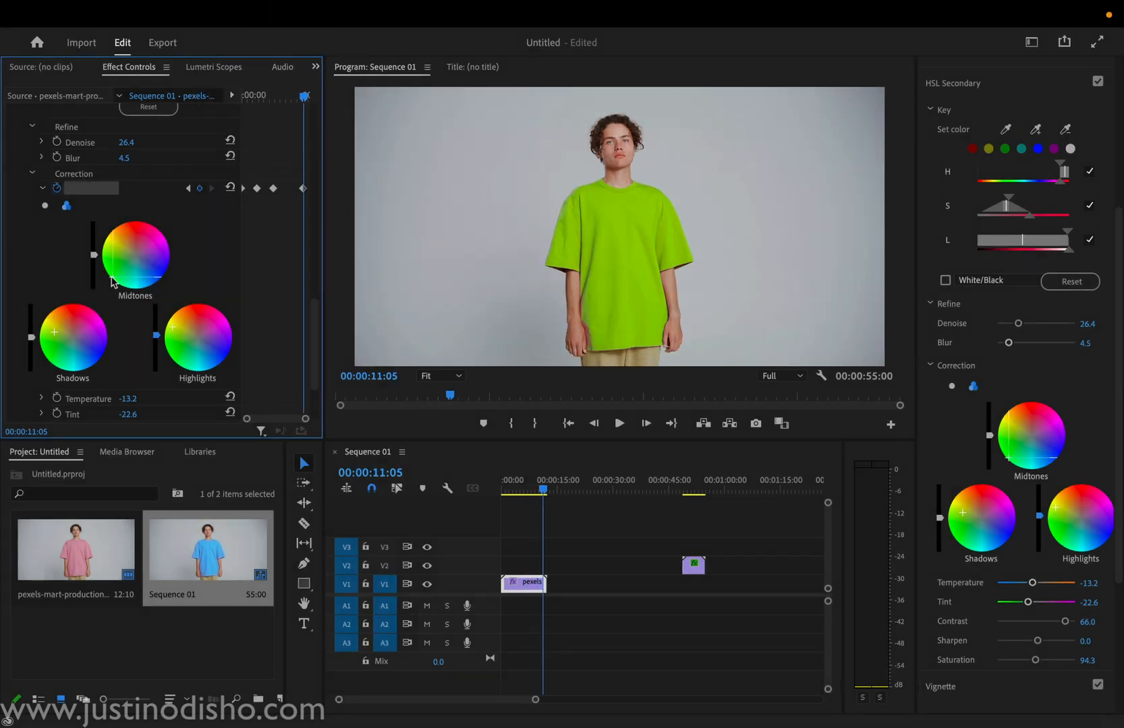
pyautogui.click(177, 352)
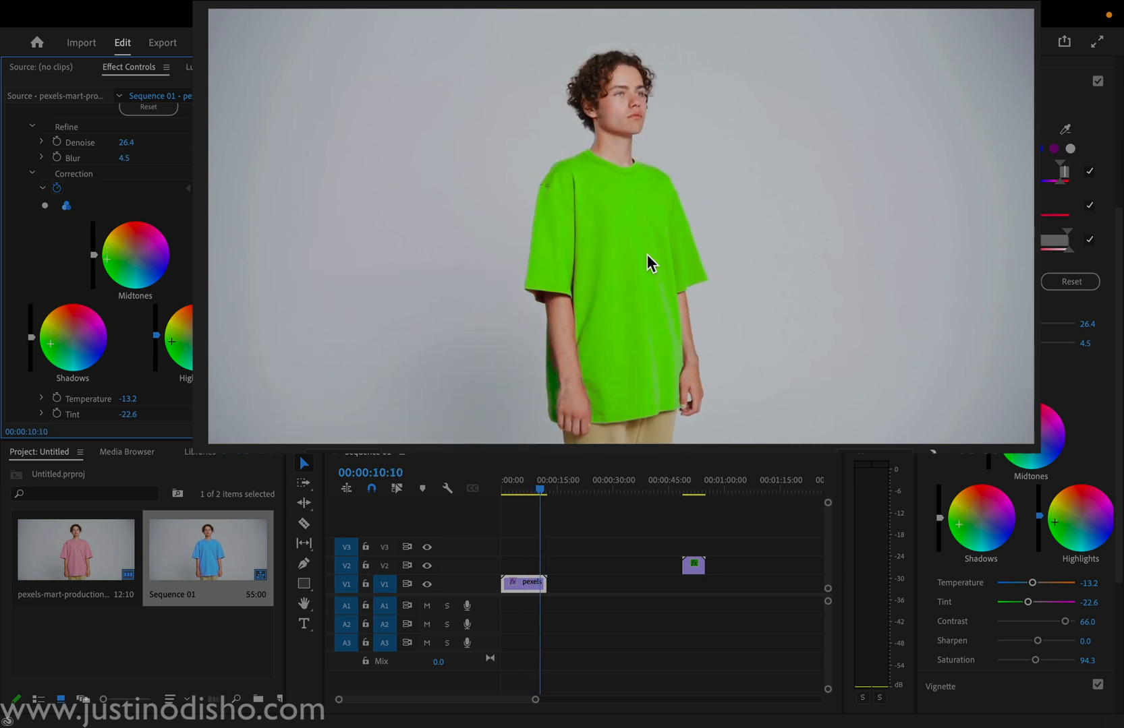
pyautogui.moveTo(536, 480); pyautogui.dragTo(417, 483)
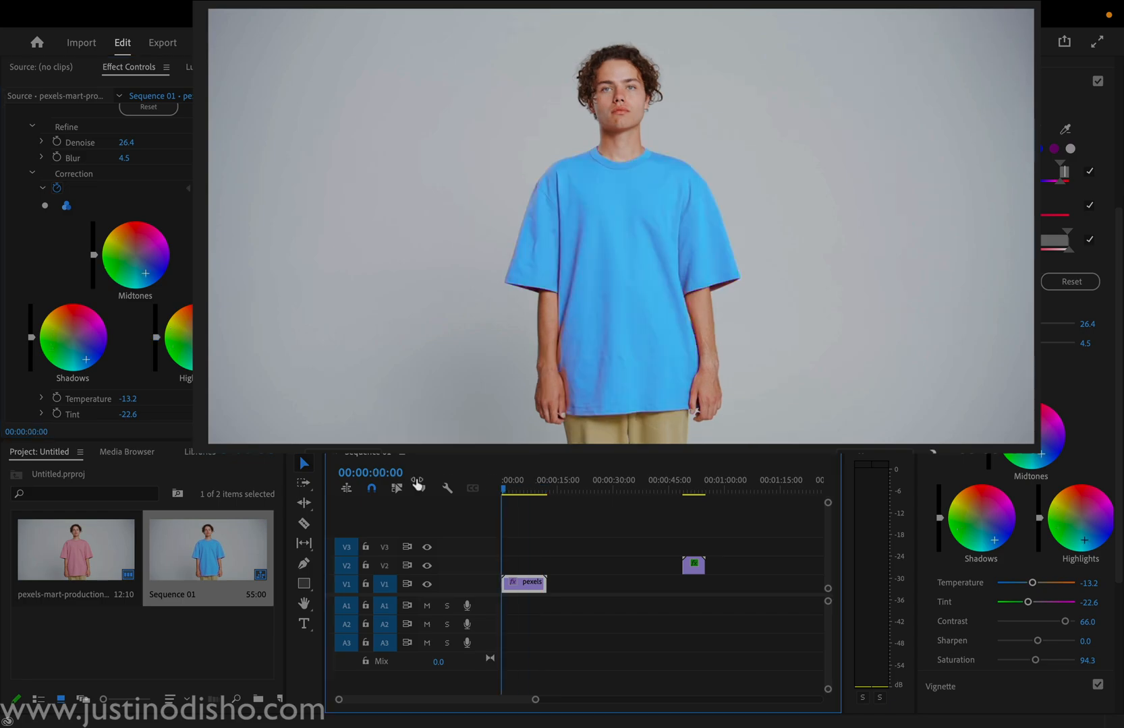